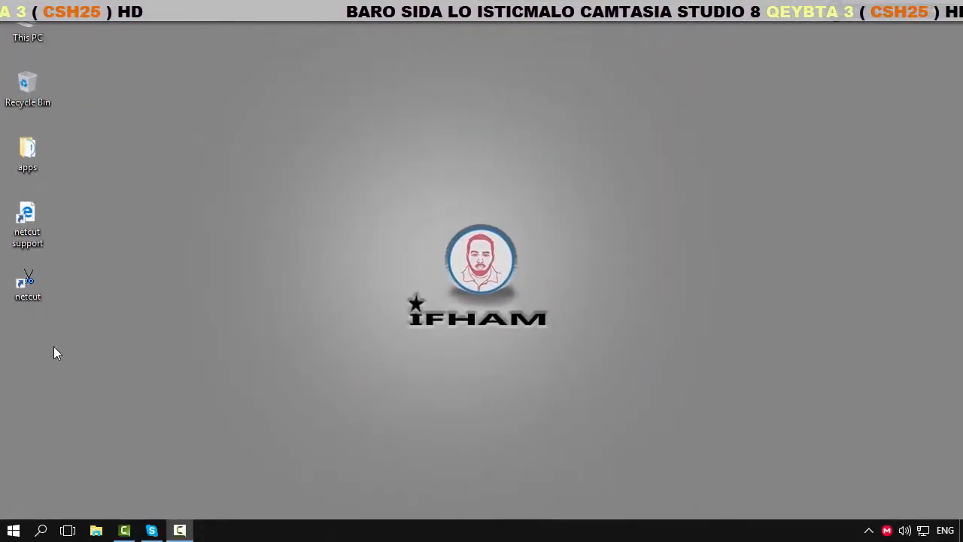
- Switch to Camtasia Studio and place ah1.avi from the clip bin on Track 2 of the timeline
click(124, 532)
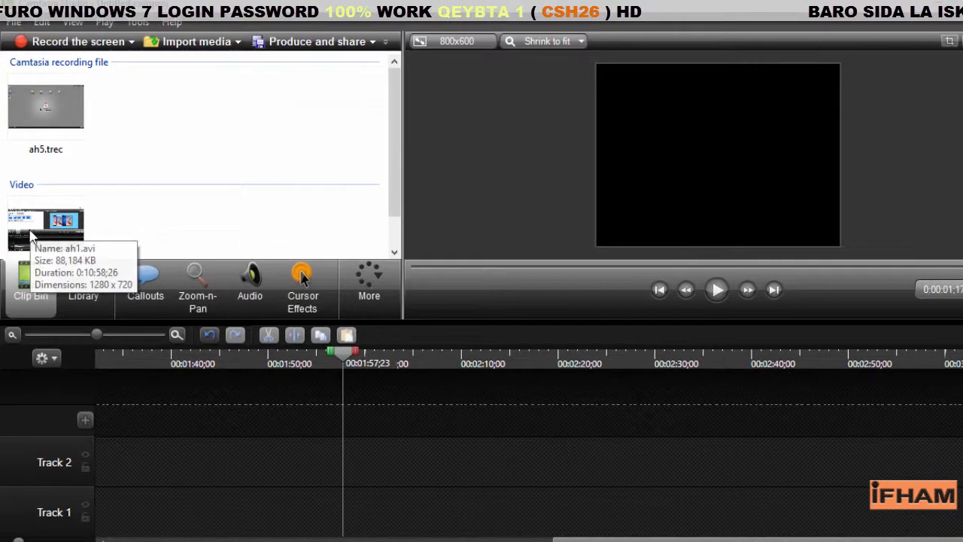
click(44, 230)
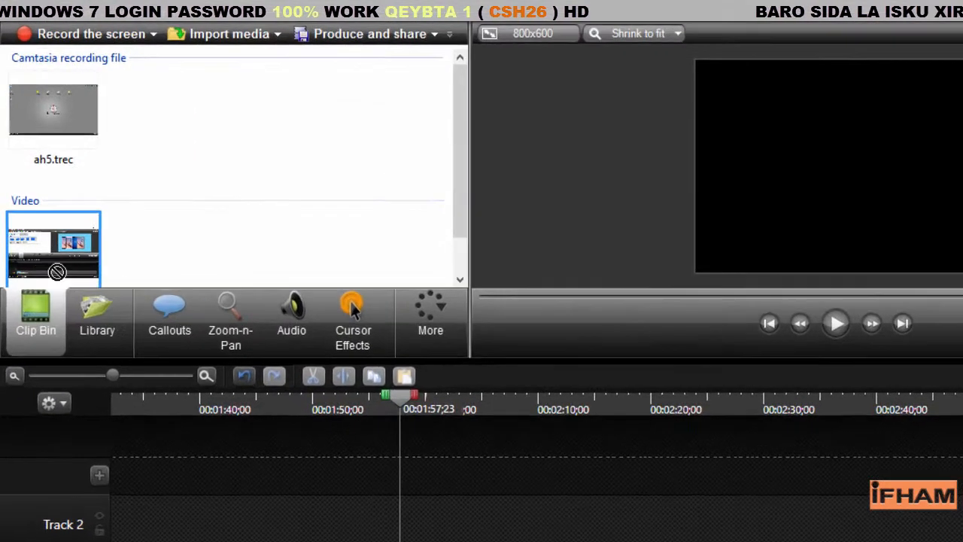
drag(58, 241, 157, 539)
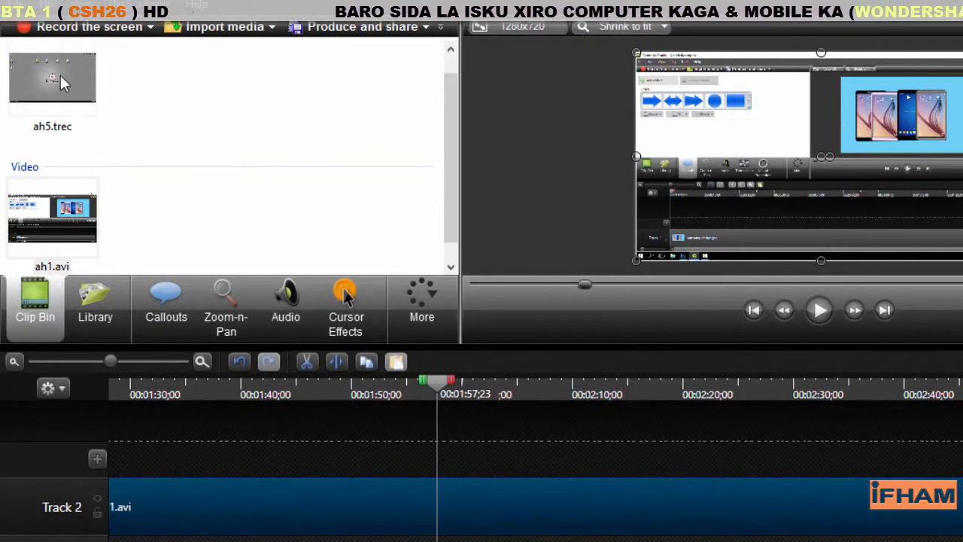
- Add the ah5.trec recording from the clip bin to the timeline at the playhead
click(61, 80)
drag(61, 79, 61, 107)
right_click(58, 99)
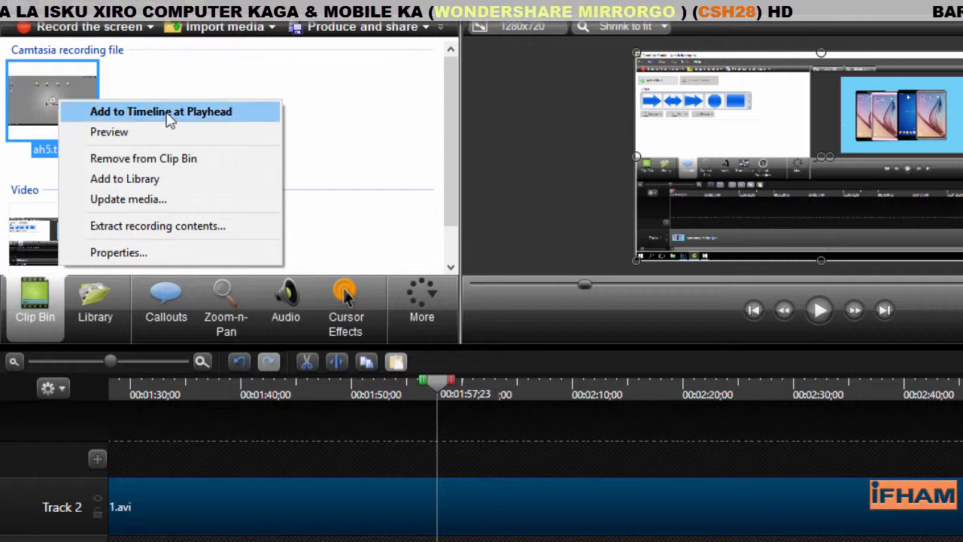
click(228, 119)
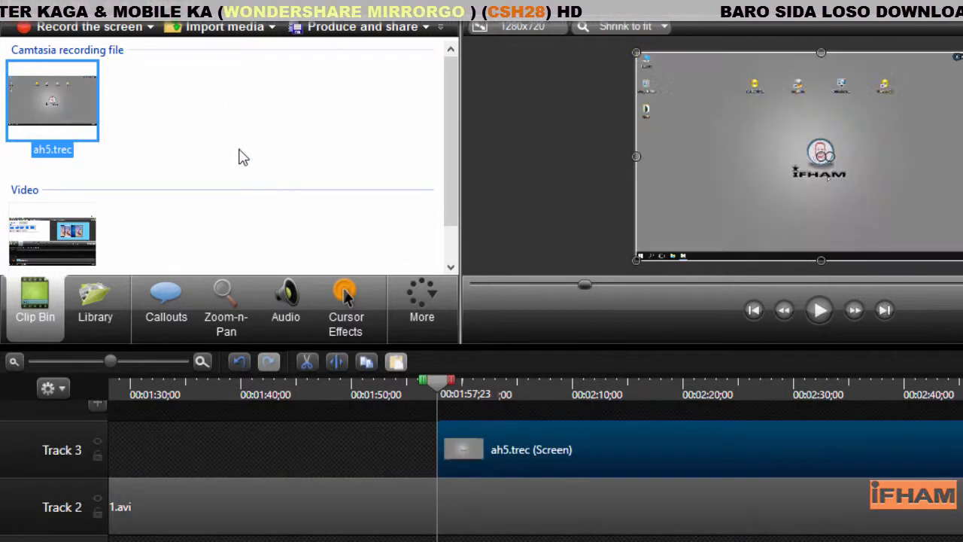
- Move ah1.avi to the start of Track 2 and ah5.trec to about 00:00:29;17 on Track 3
drag(500, 456, 470, 449)
click(160, 398)
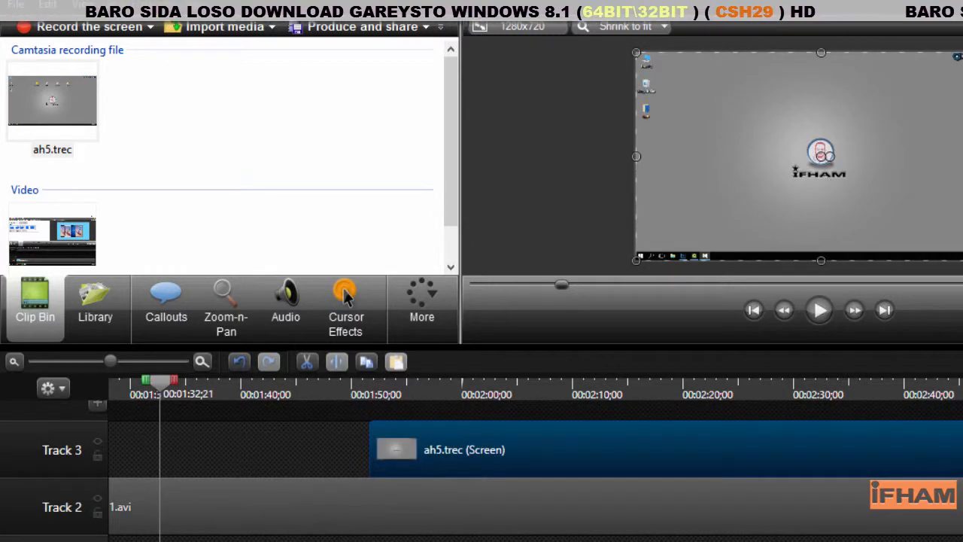
scroll(536, 459, left, 10)
scroll(536, 459, right, 5)
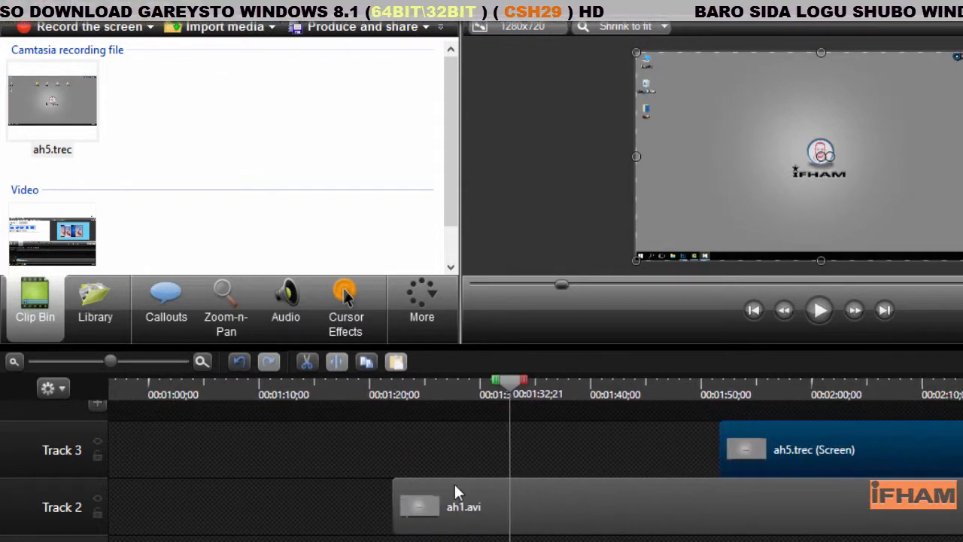
drag(576, 423, 4, 535)
click(190, 512)
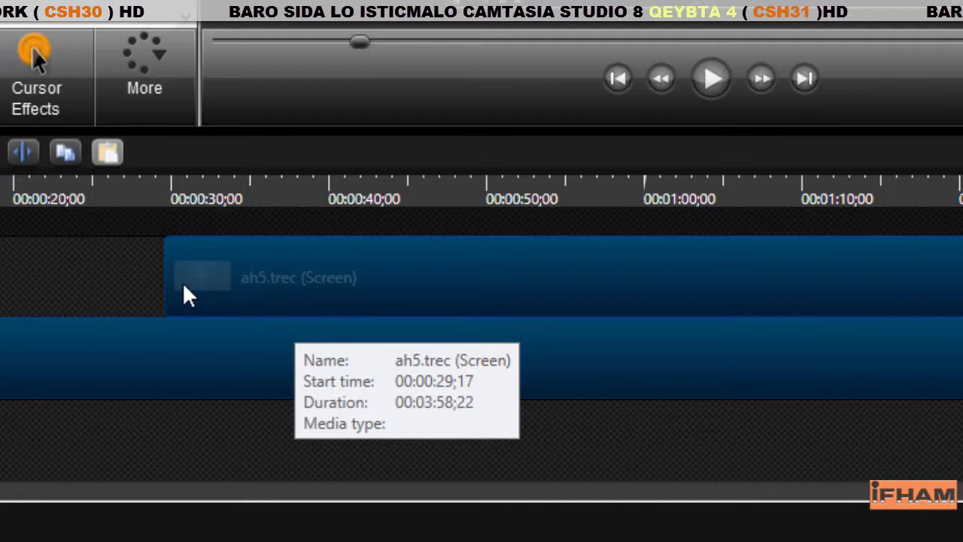
click(140, 280)
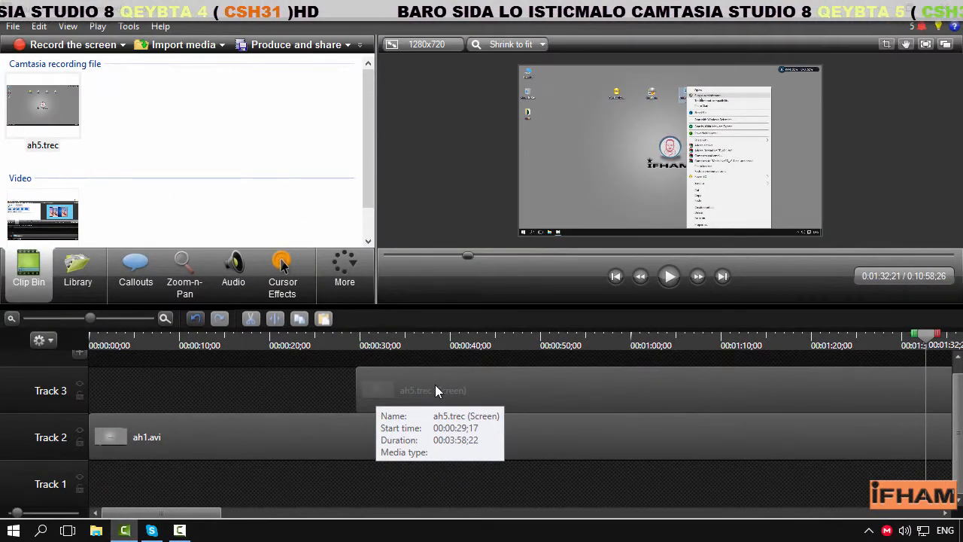
click(399, 394)
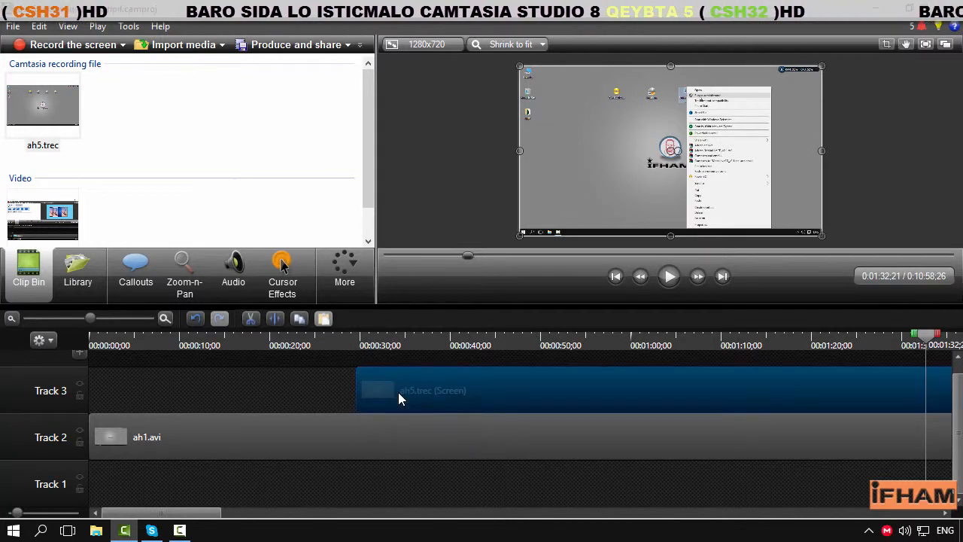
- Bring up the screen recorder, check the entries it offers under Tools, and minimize the recorder window
click(180, 531)
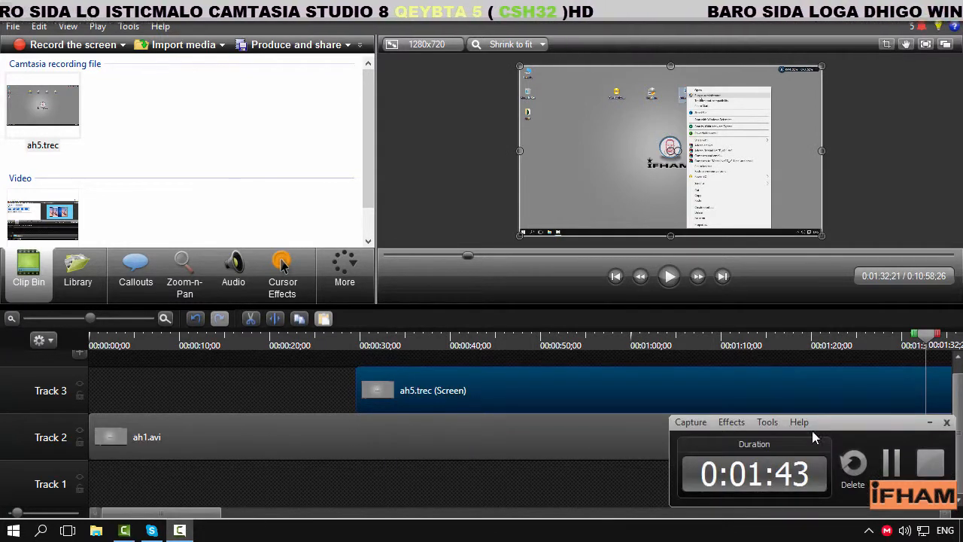
click(776, 423)
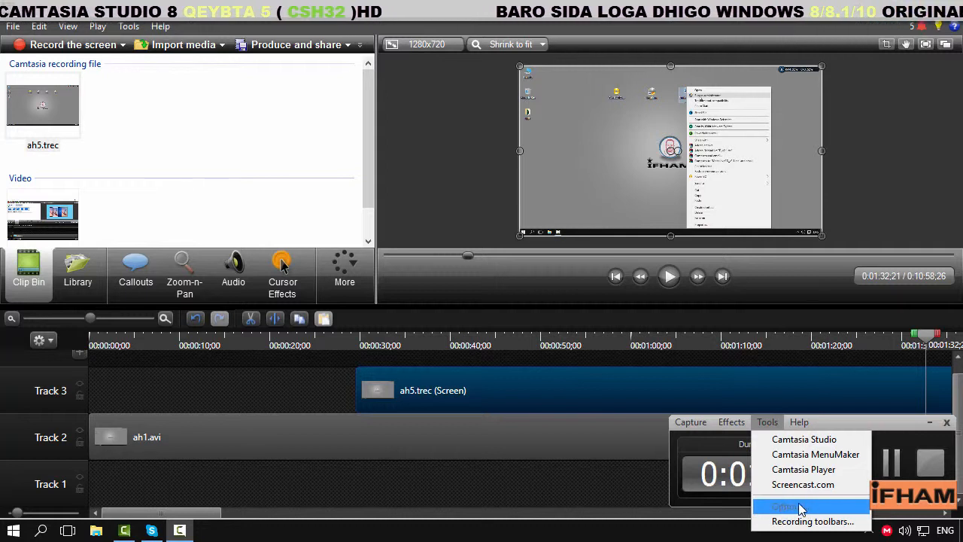
click(931, 427)
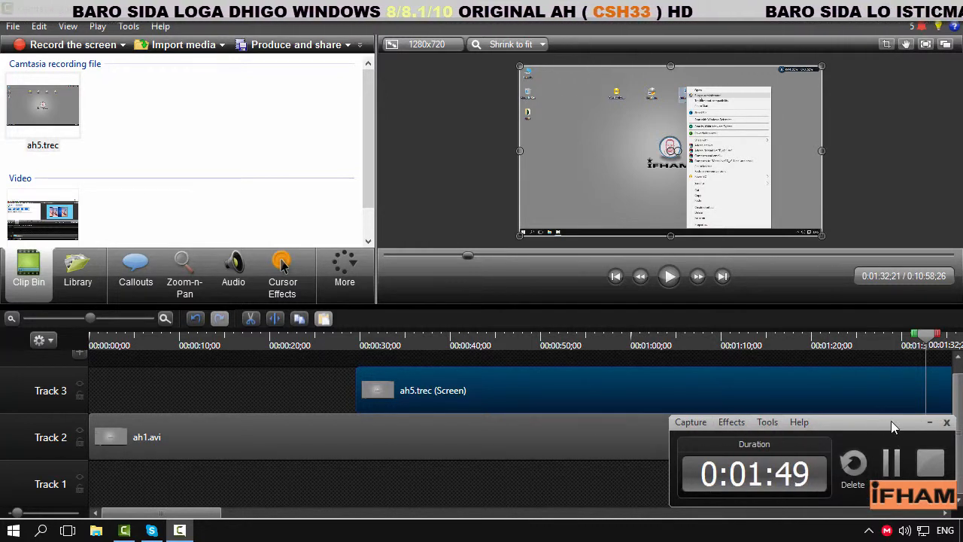
click(931, 426)
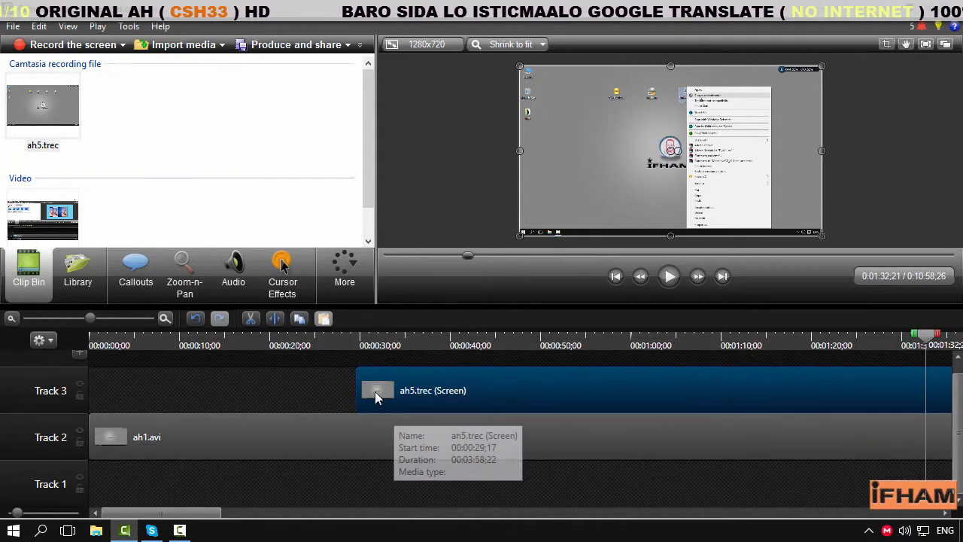
- Open the Cursor Effects settings for the ah5.trec clip
click(286, 280)
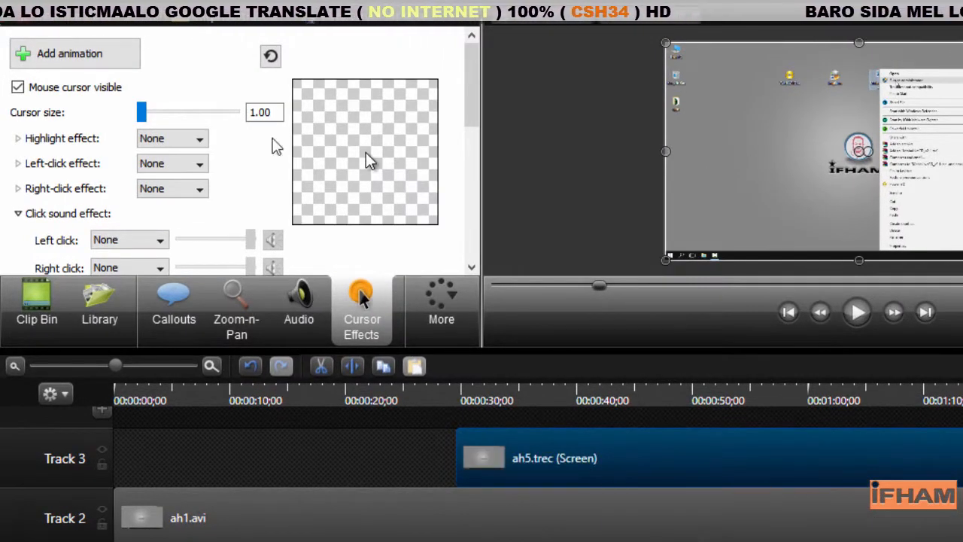
- Delete the ah1.avi clip from Track 2 and move ah5.trec to the start of Track 3
click(250, 527)
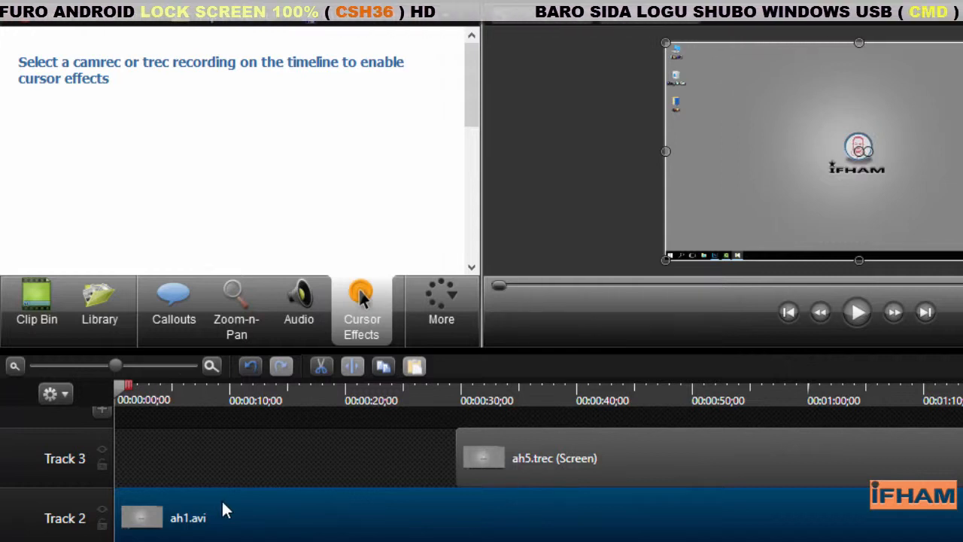
key(Delete)
drag(555, 488, 43, 490)
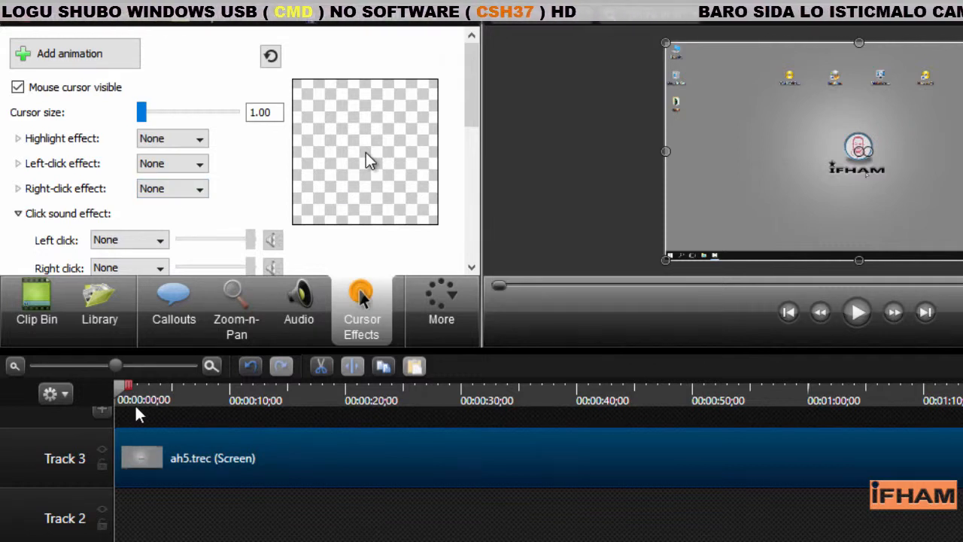
- Set the cursor highlight effect of ah5.trec to Highlight and scrub forward through the clip to preview it
click(202, 523)
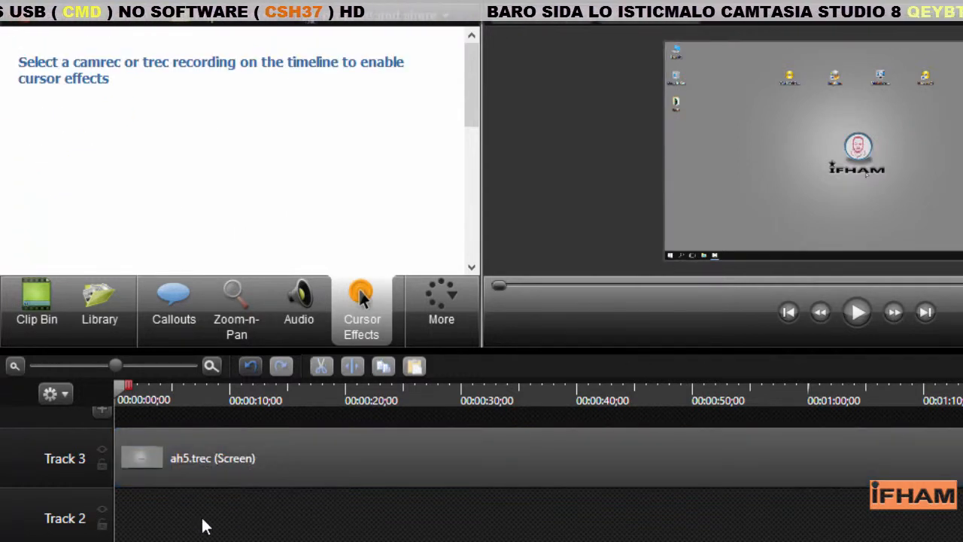
click(225, 455)
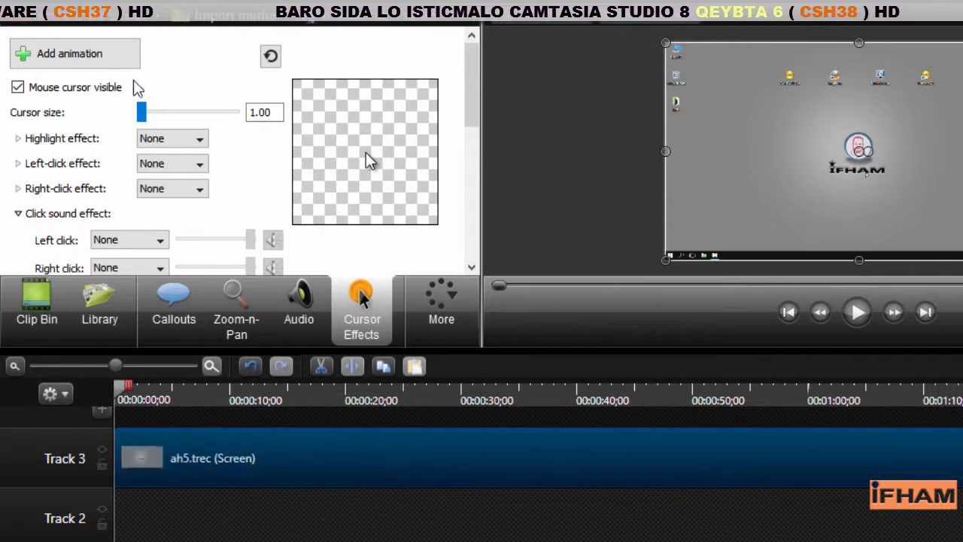
click(190, 142)
click(183, 151)
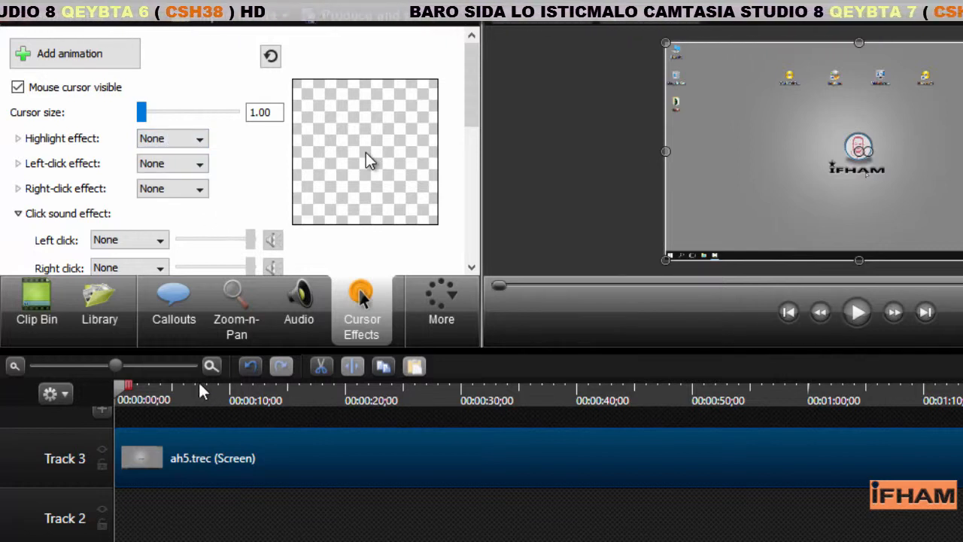
drag(124, 387, 229, 390)
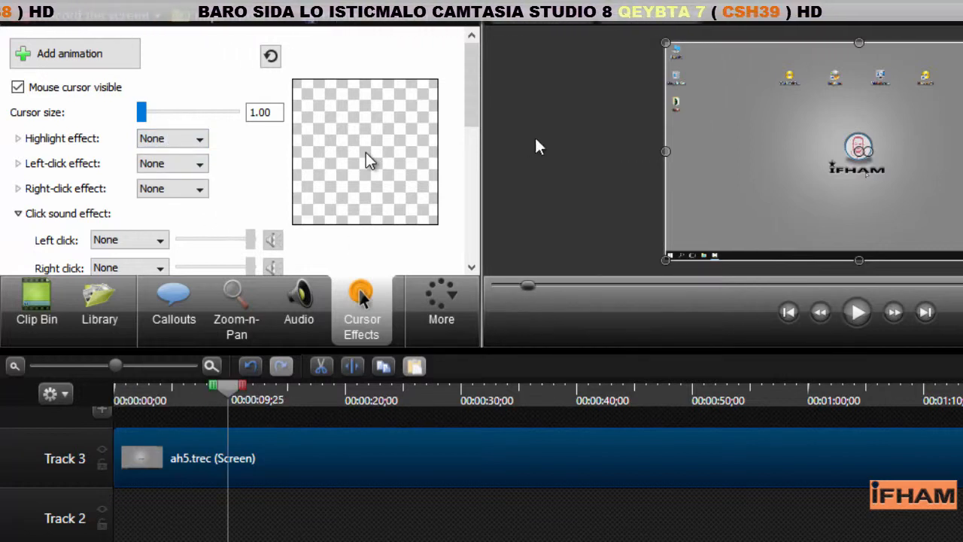
scroll(478, 105, down, 1)
click(201, 98)
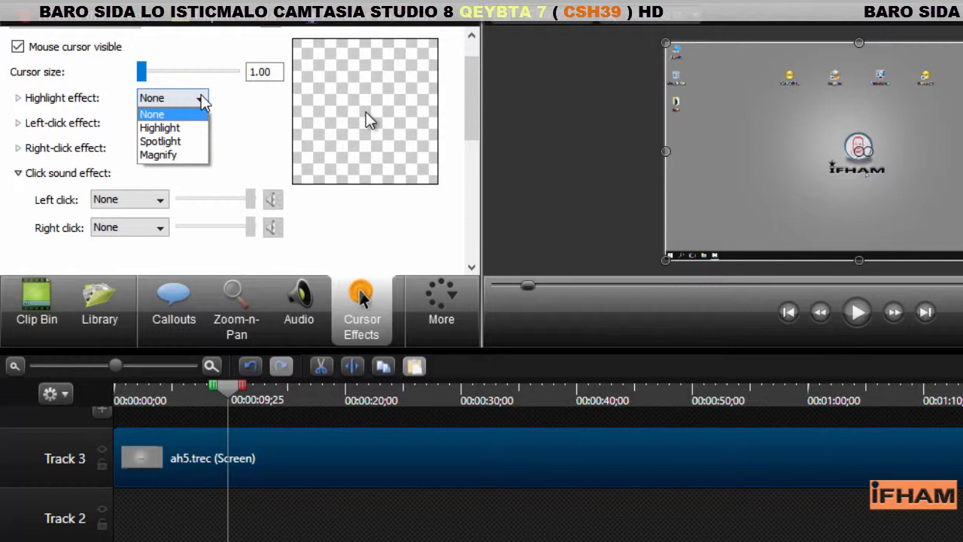
click(173, 129)
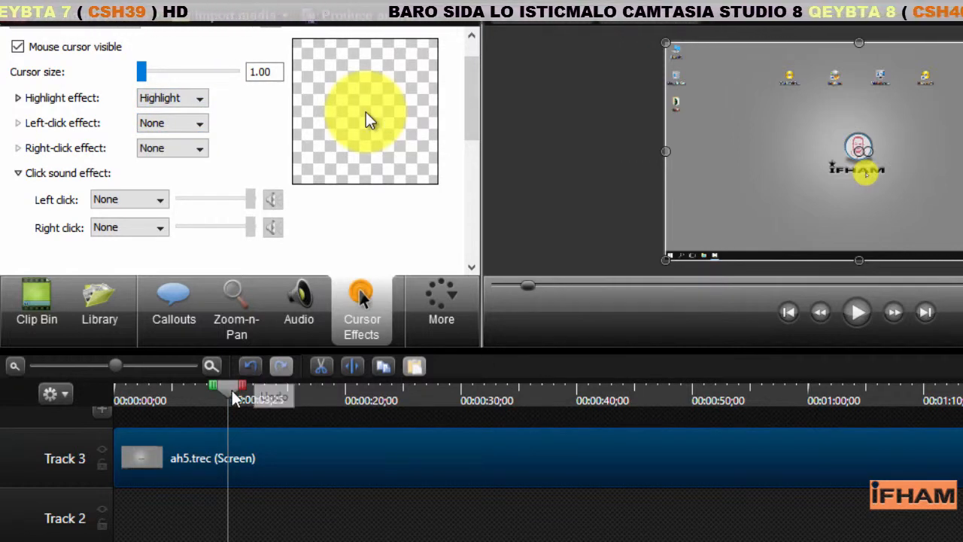
drag(231, 391, 844, 396)
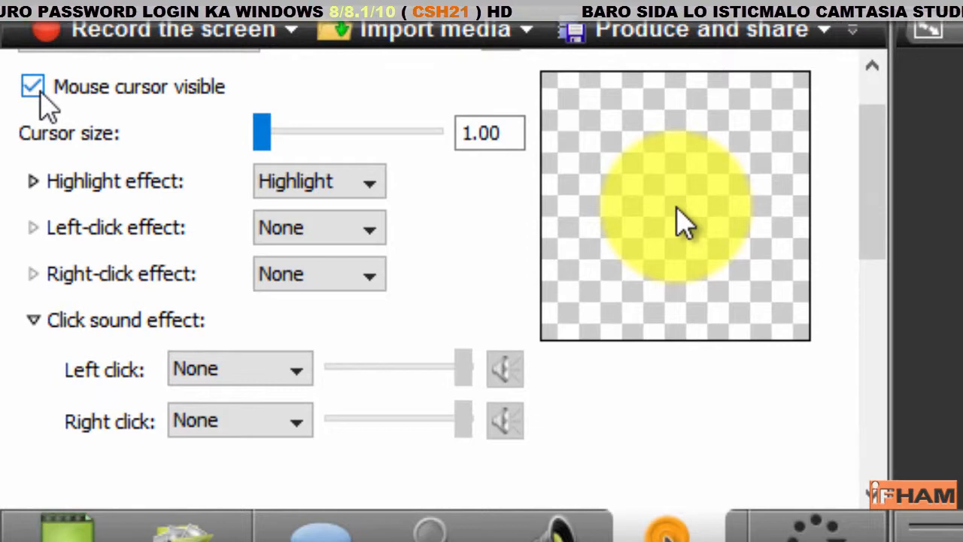
- Hide the mouse cursor in the recording and make it visible again
click(33, 87)
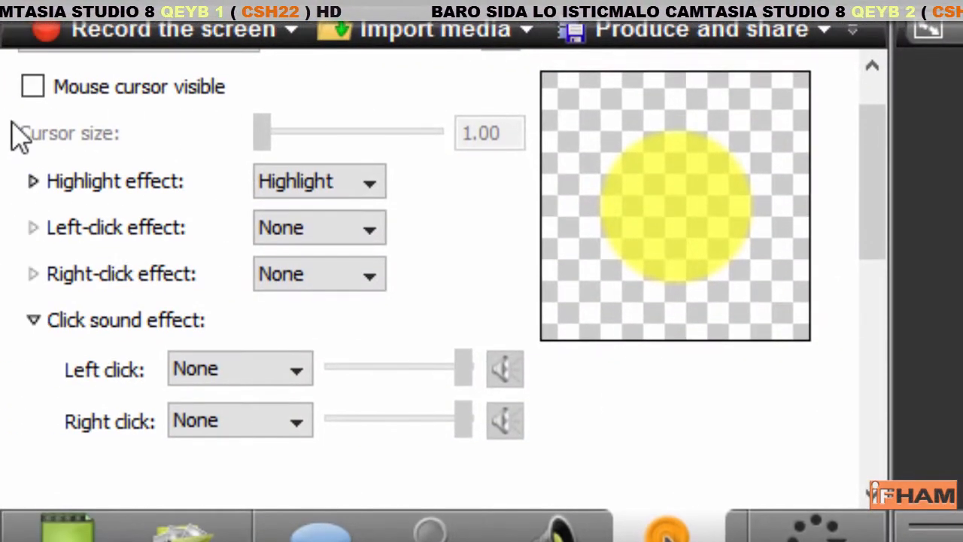
click(33, 88)
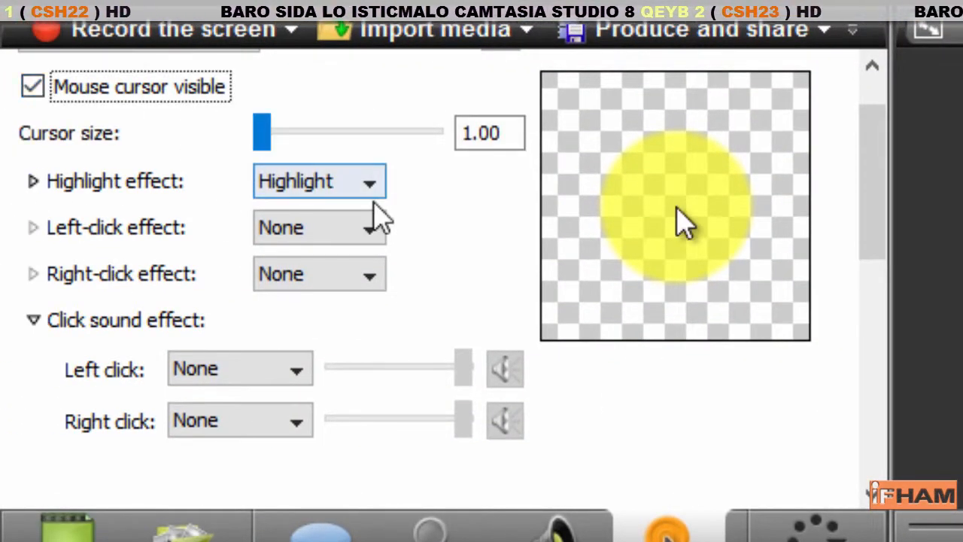
- Try the Rings and Warp left-click effects on the cursor and settle on Ripple
click(369, 229)
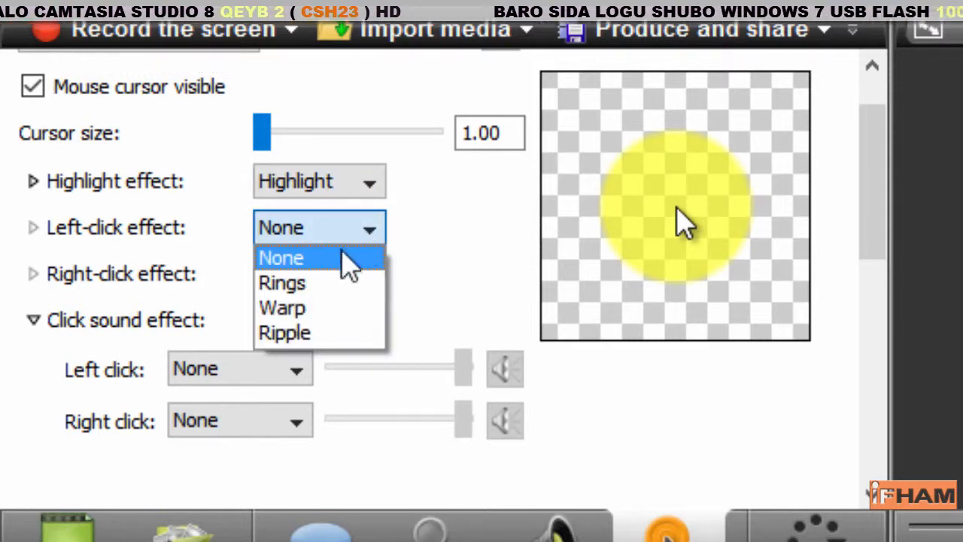
click(324, 283)
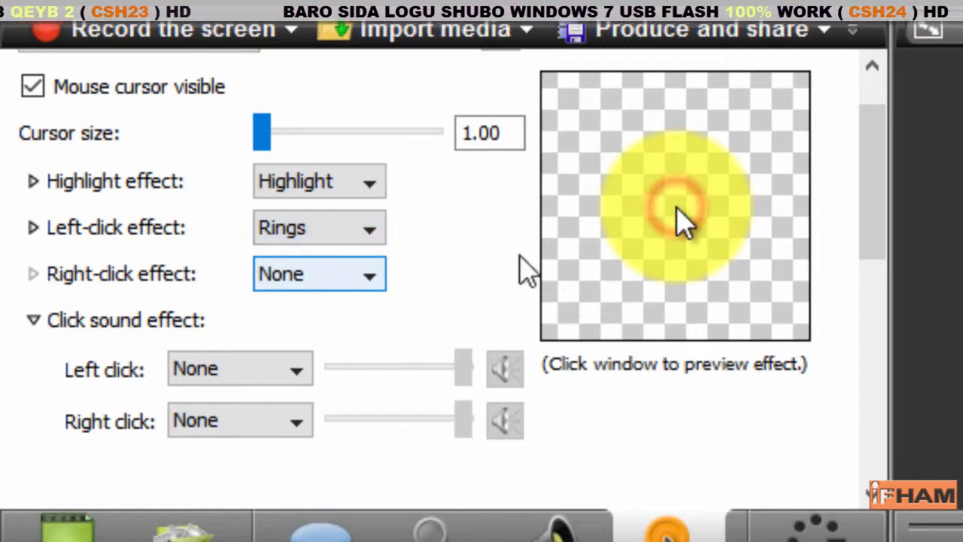
click(363, 230)
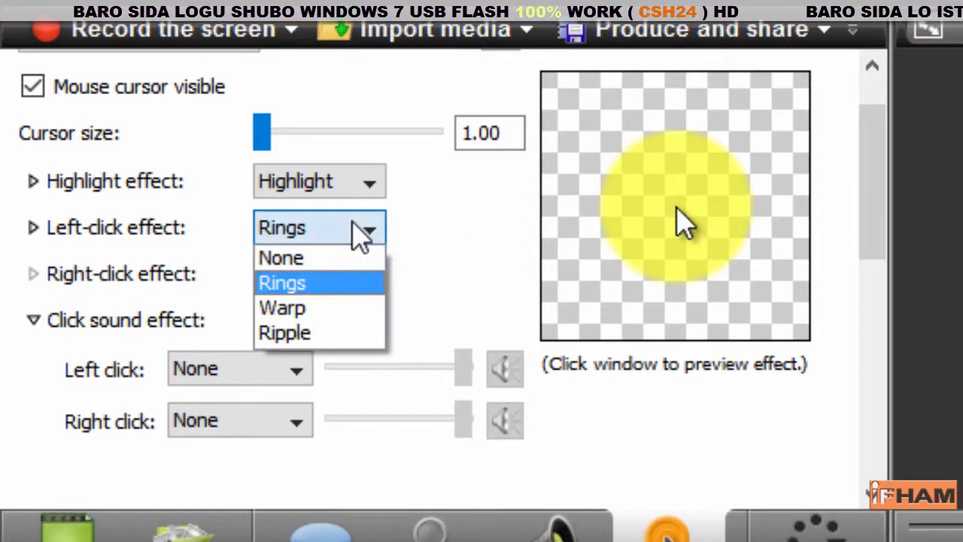
click(312, 310)
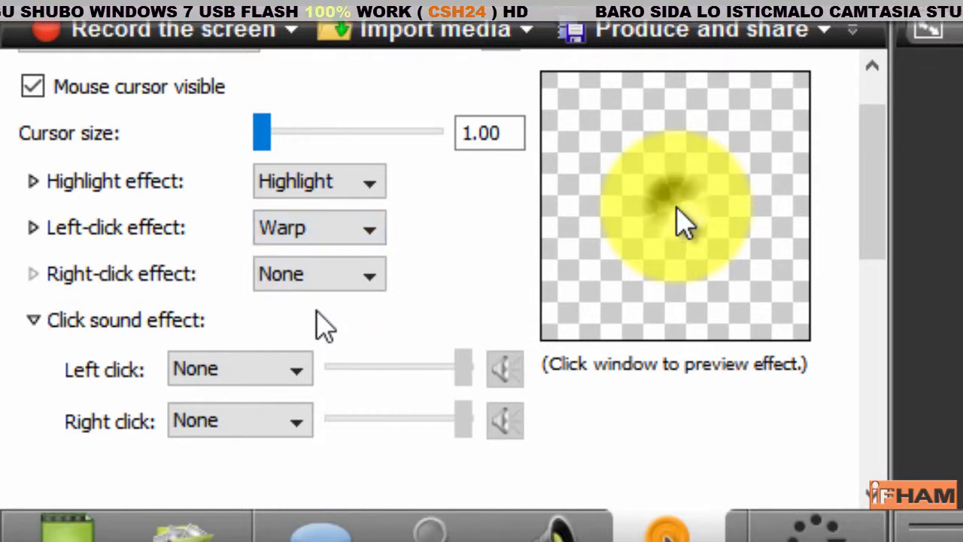
click(361, 228)
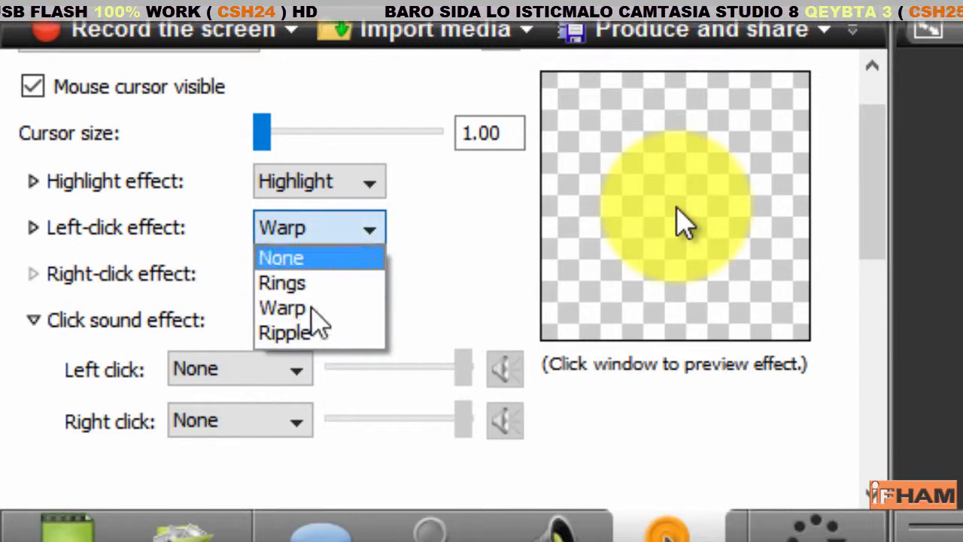
click(311, 336)
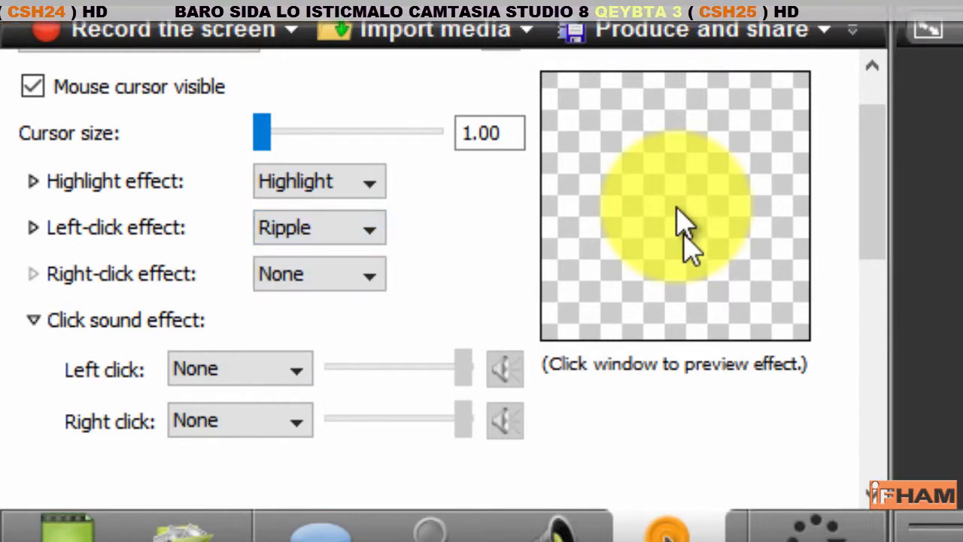
- Set the cursor's right-click effect to Ripple and place the playhead at 00:00:55;23 to check the clip
click(286, 280)
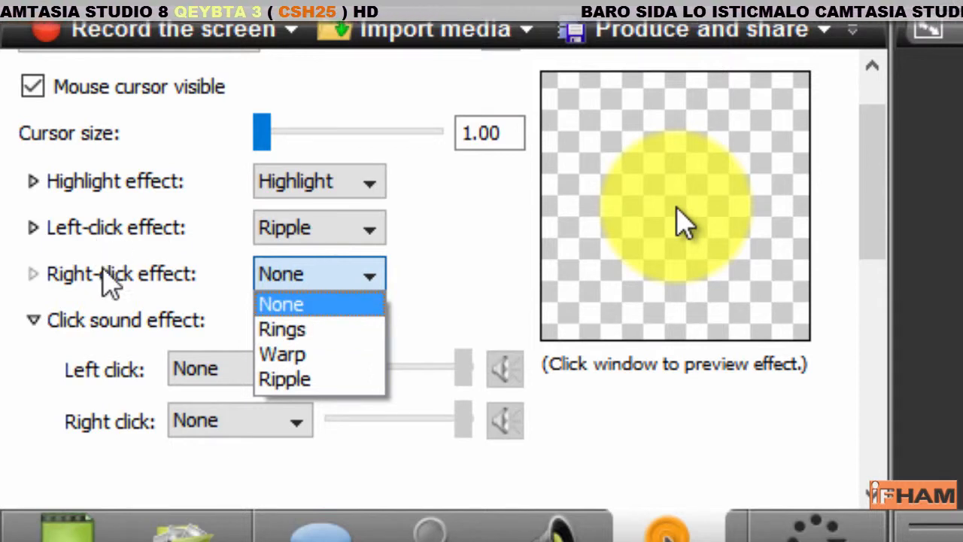
click(311, 381)
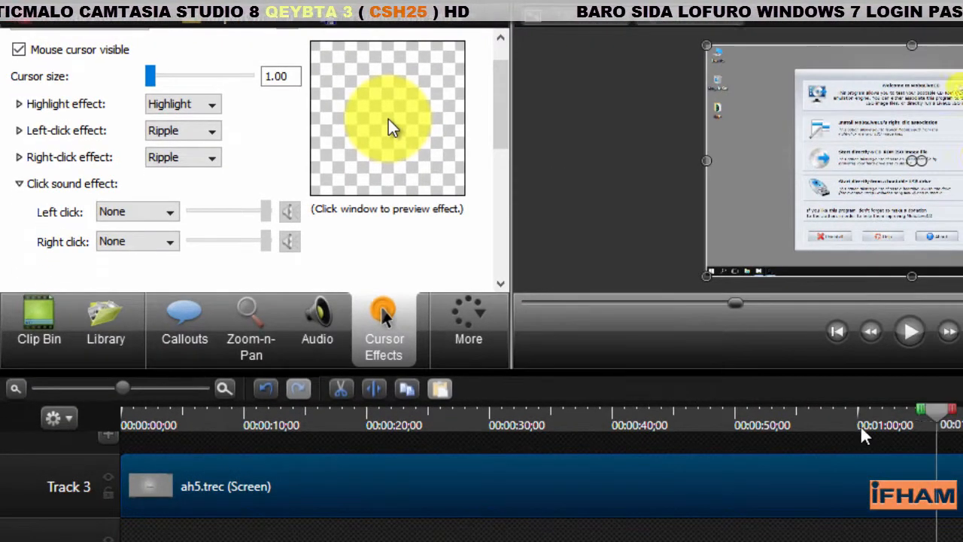
click(806, 428)
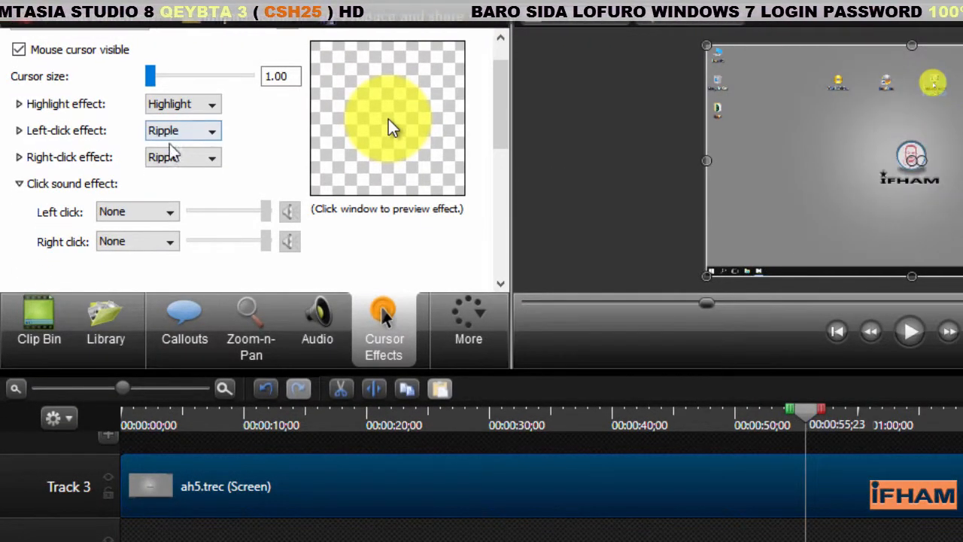
- Add cursor animations to the ah5.trec clip at 00:00:46;11 and 00:00:57;26
drag(501, 139, 502, 123)
drag(806, 412, 691, 416)
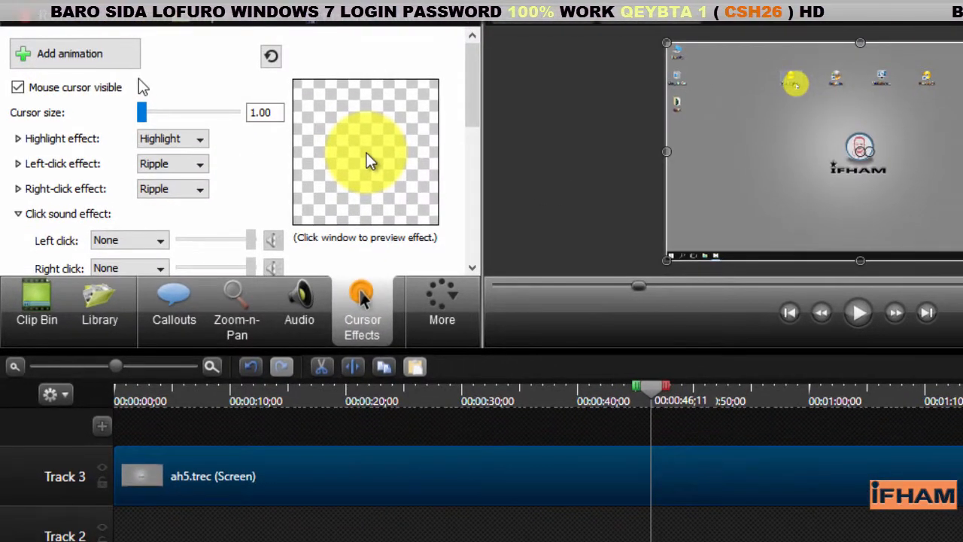
click(70, 55)
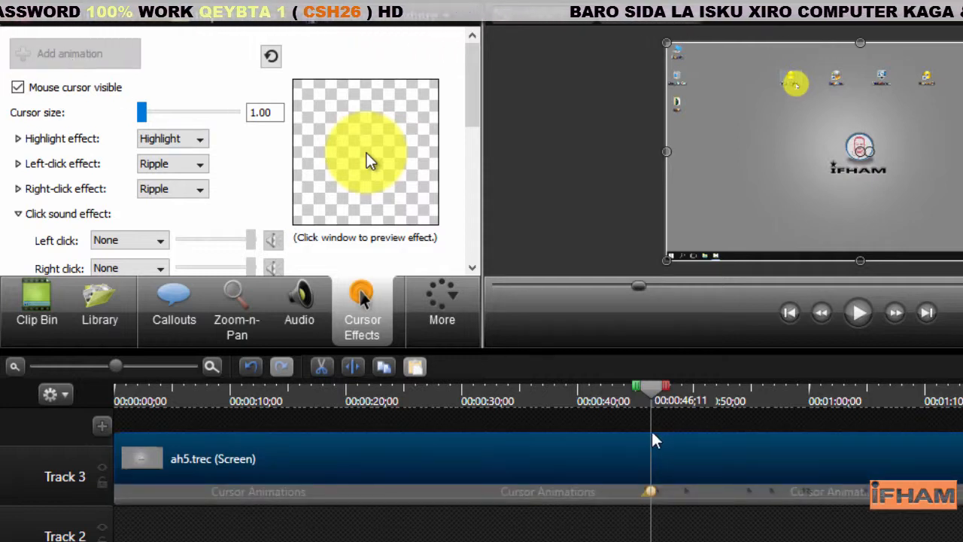
drag(659, 403, 787, 402)
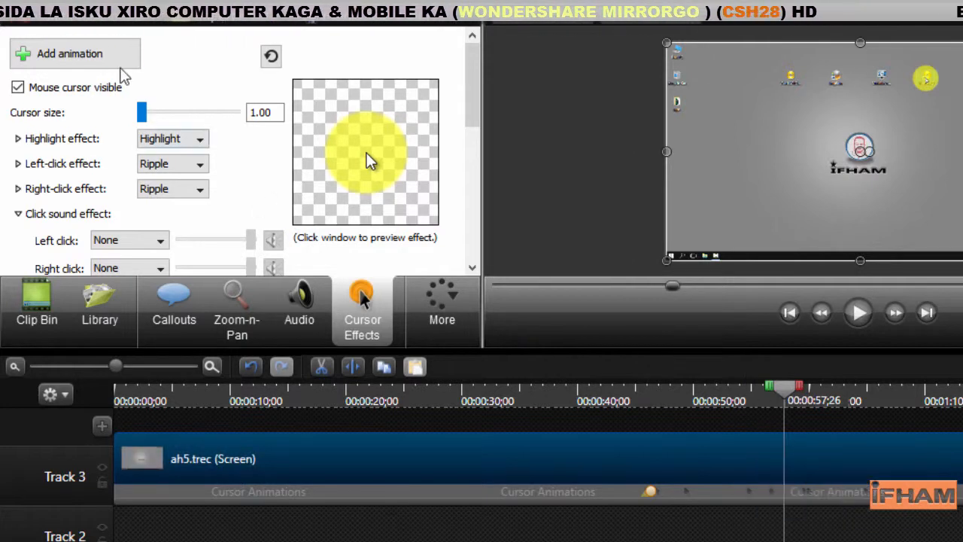
click(96, 57)
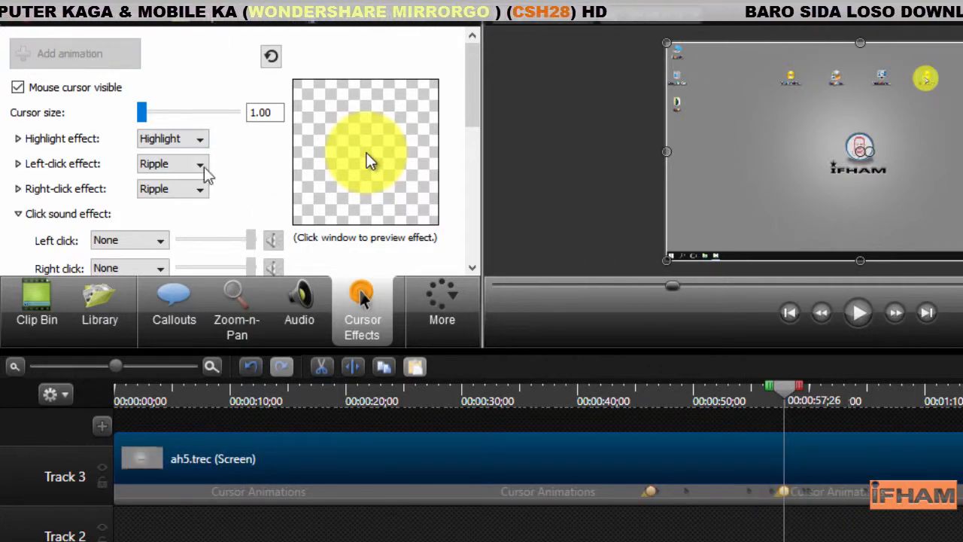
- Expand the highlight effect's settings and change the highlight color to magenta
mouse_move(472, 124)
mouse_down()
mouse_move(468, 150)
mouse_move(459, 128)
mouse_up()
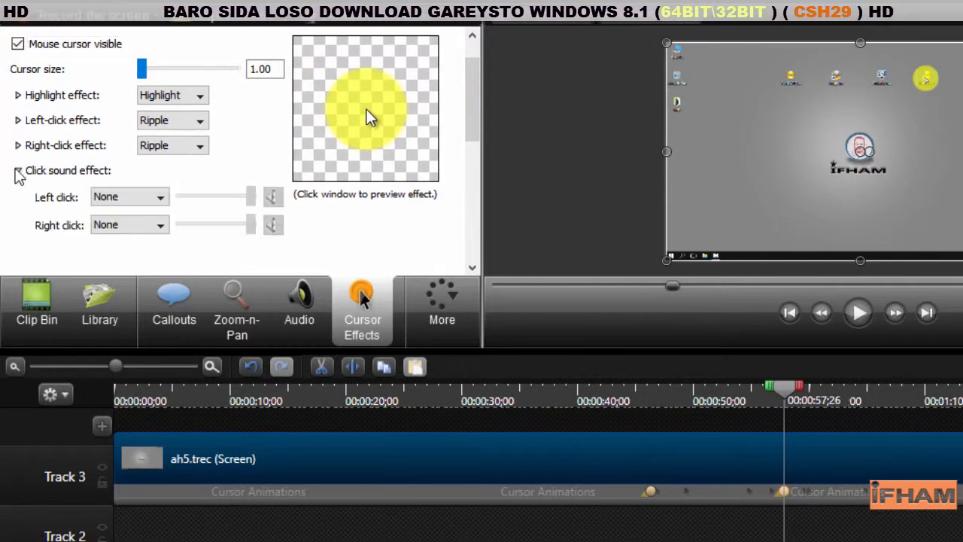
click(18, 95)
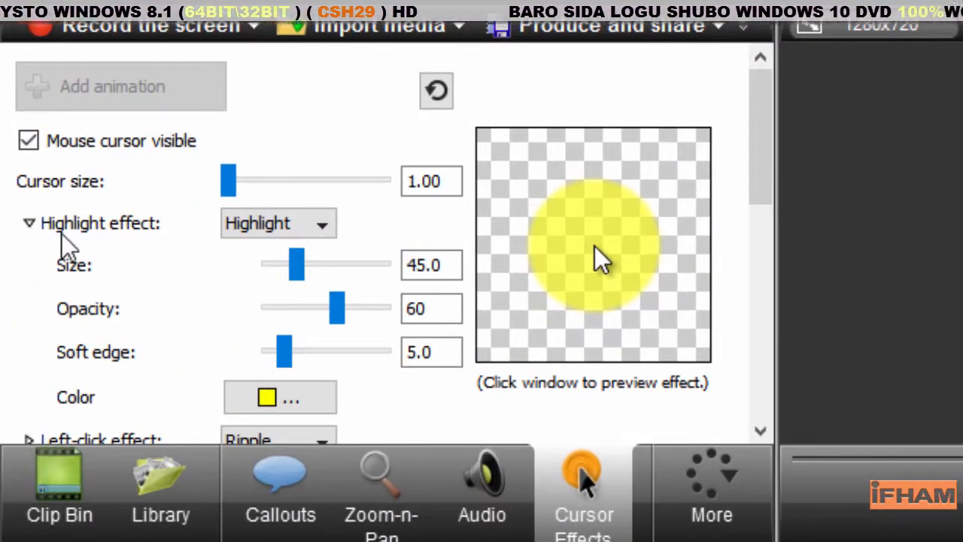
drag(761, 178, 761, 213)
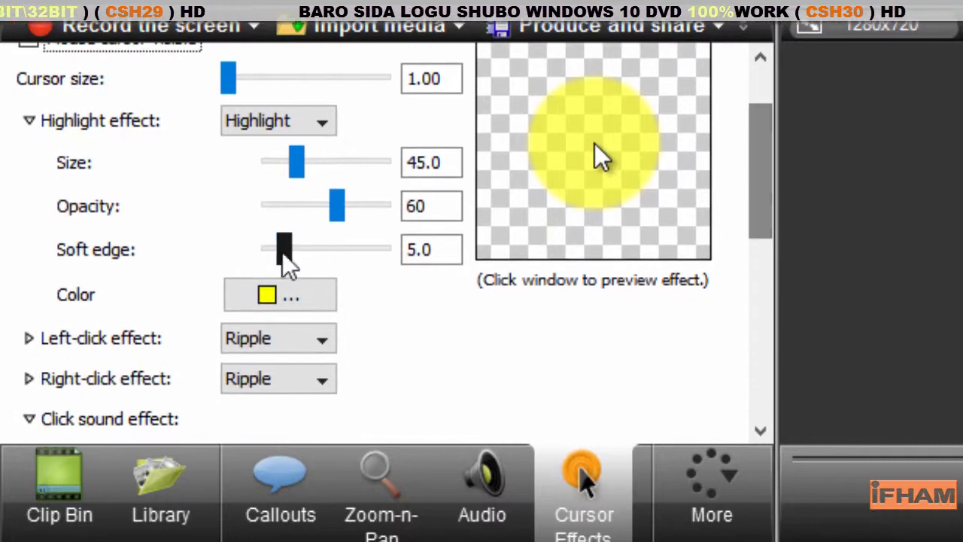
click(299, 294)
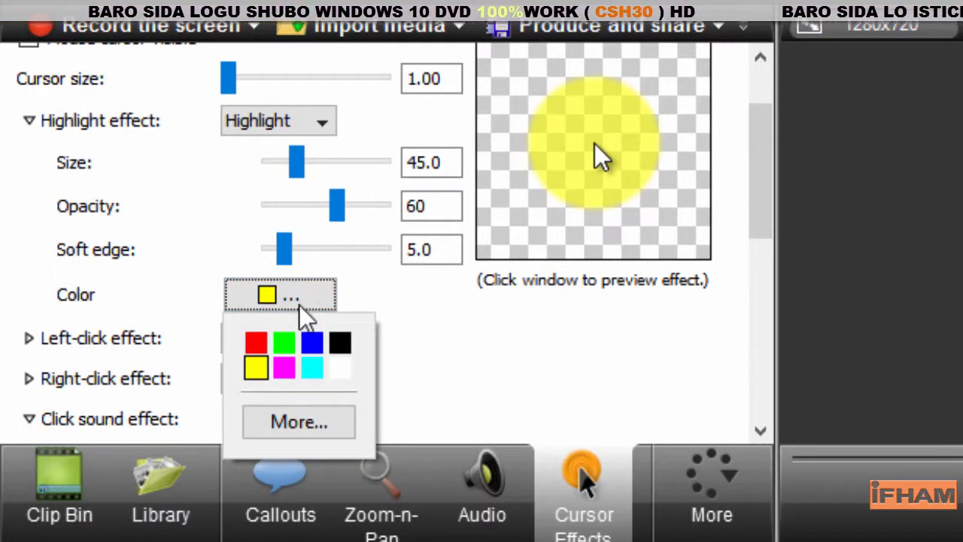
click(286, 369)
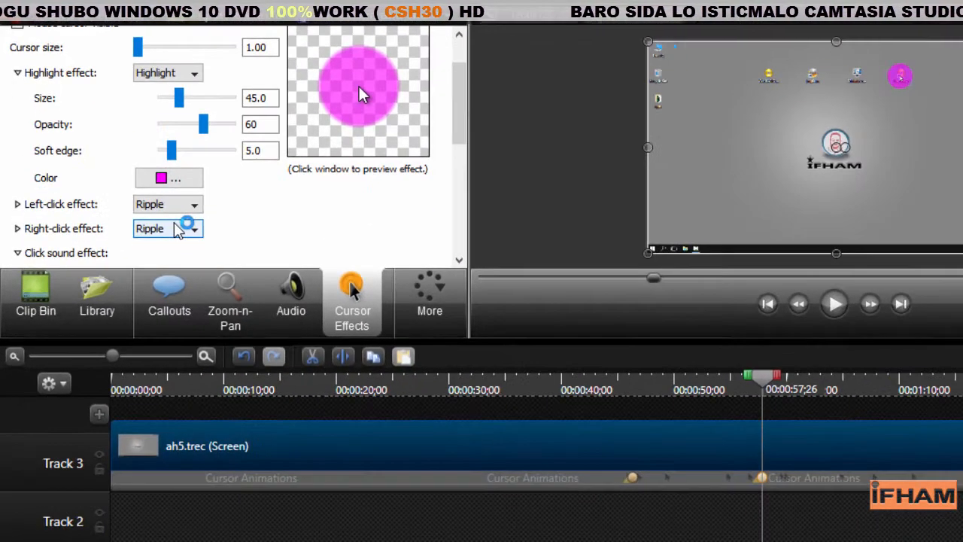
- Play the clip from the first cursor animation past the second to preview the highlight color transition, pausing at 00:00:59;28
drag(774, 375, 634, 377)
click(834, 303)
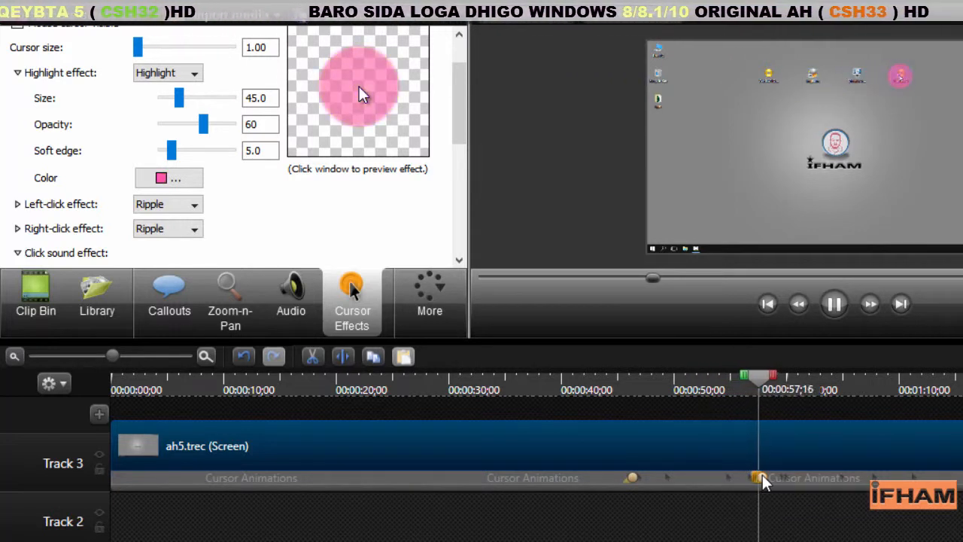
click(837, 305)
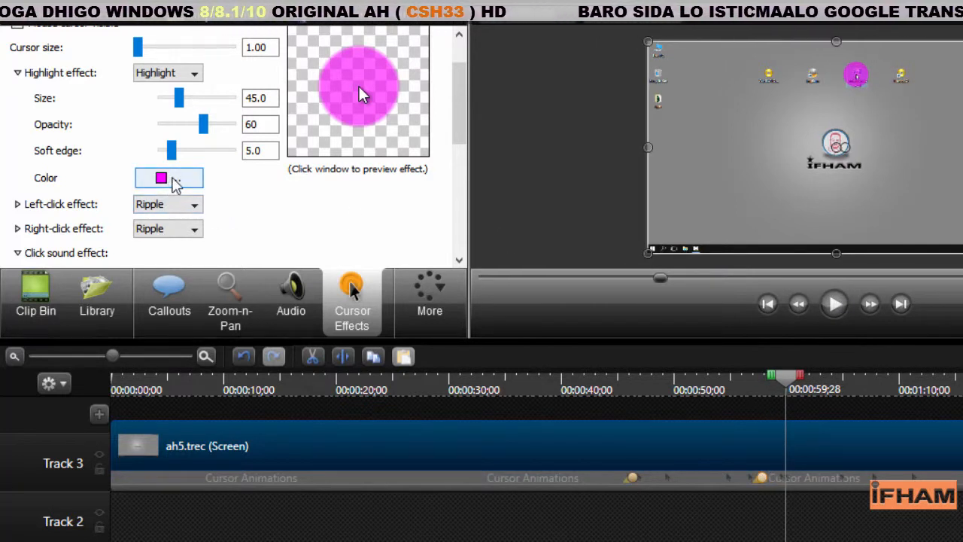
- Set the highlight color to a custom light orange with red 255, green 215 and blue 146
click(162, 182)
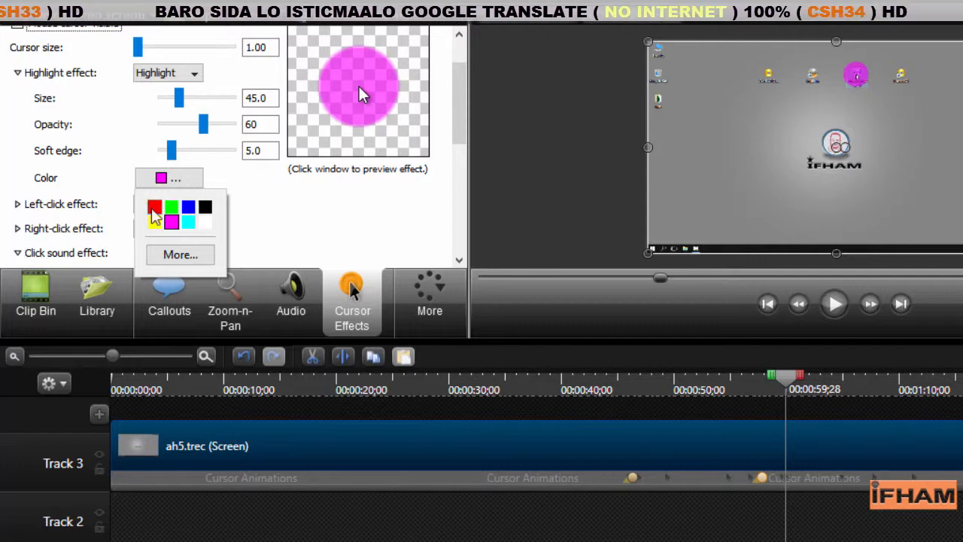
click(179, 255)
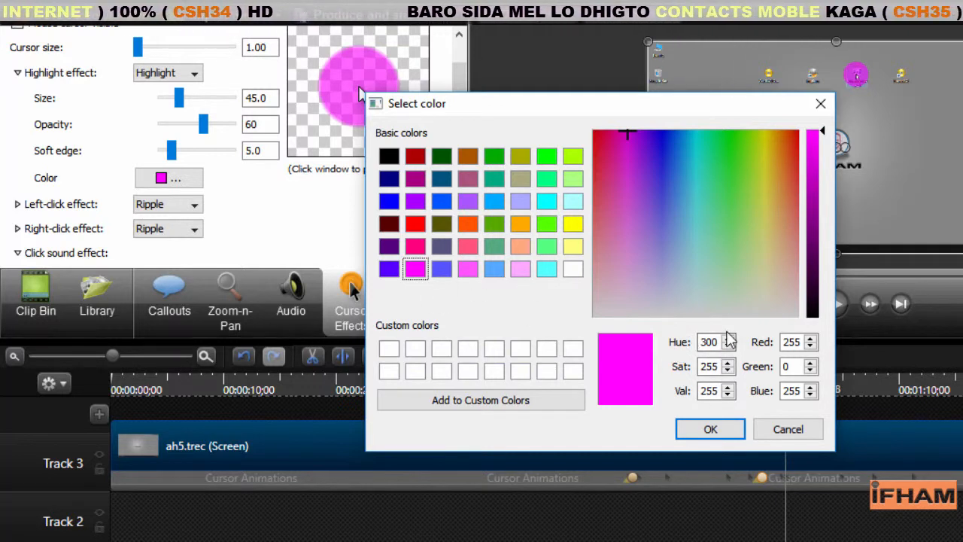
click(787, 287)
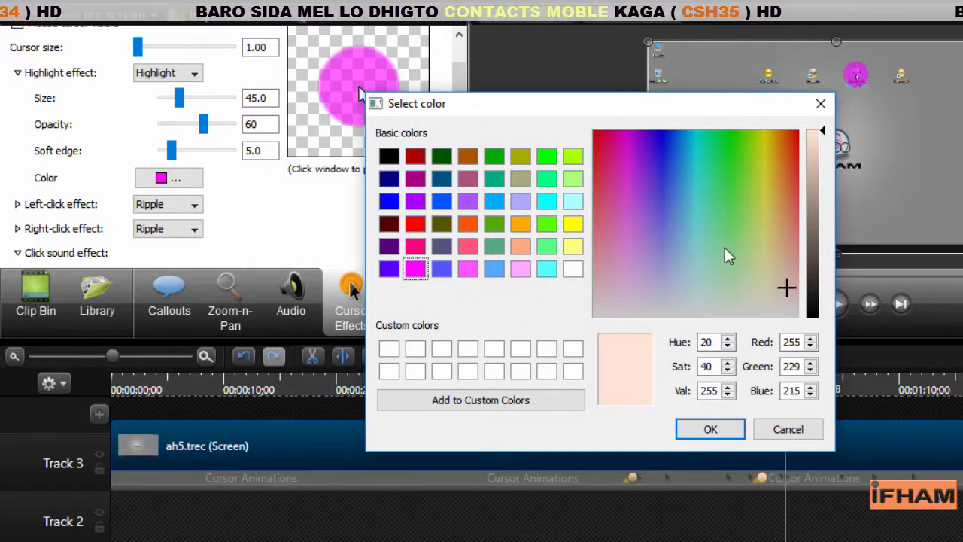
click(770, 237)
click(776, 236)
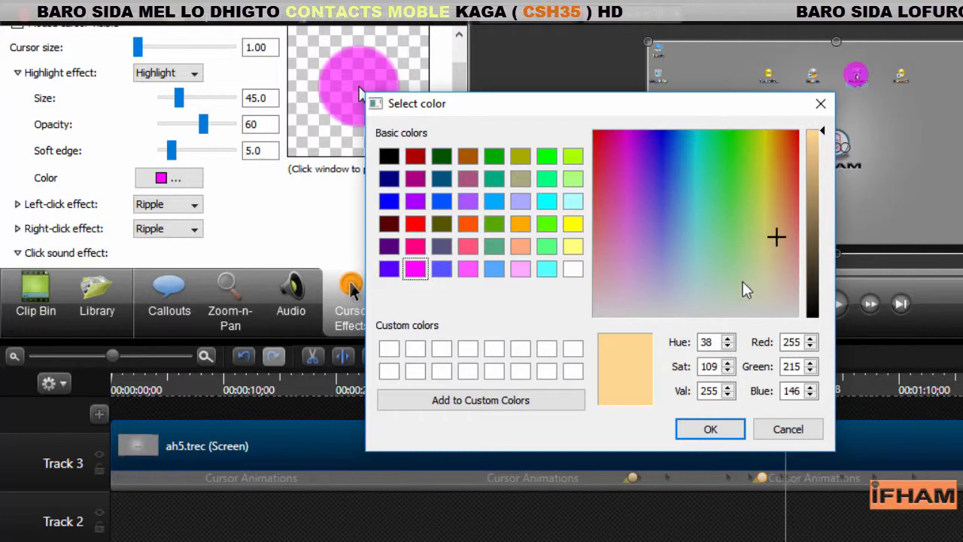
click(708, 429)
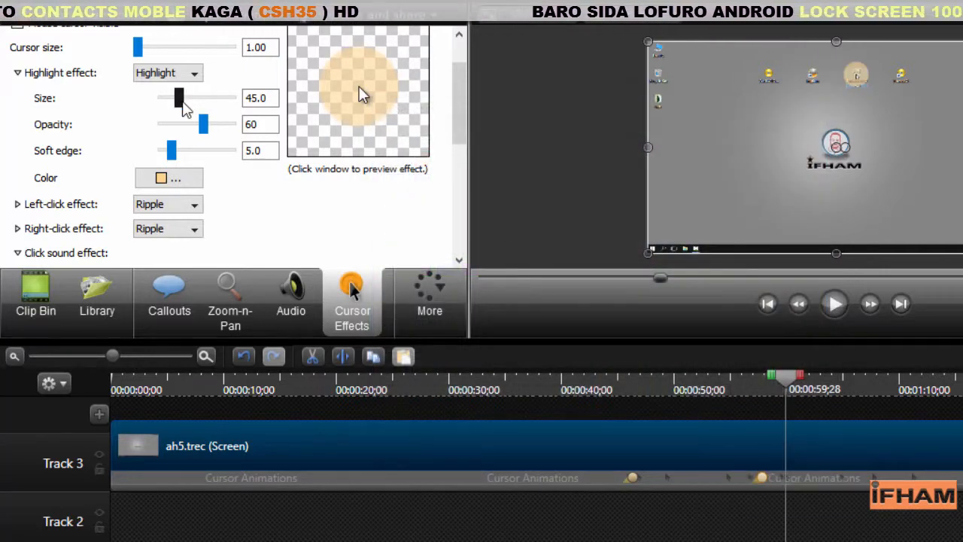
- Try a cursor size of 4.27 and settle on 1.65
scroll(460, 129, up, 2)
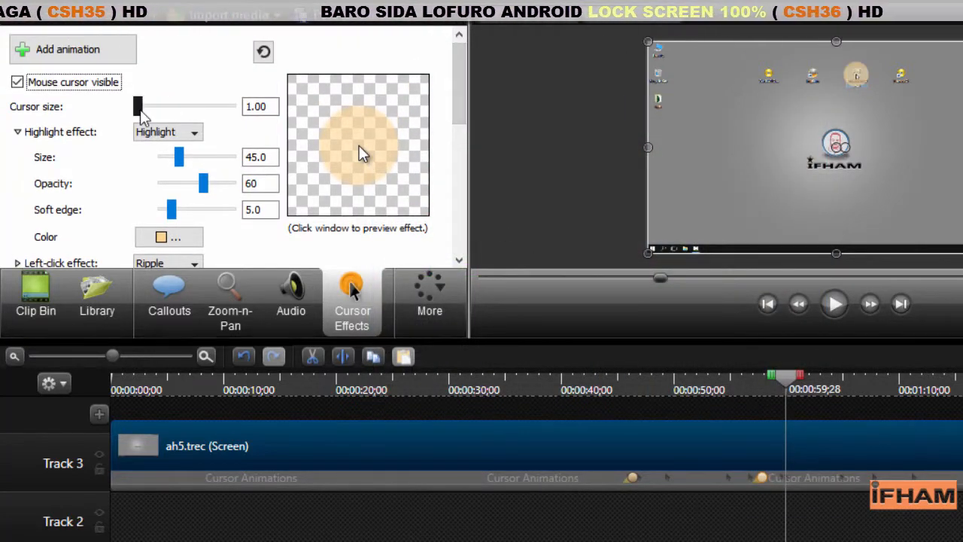
drag(140, 109, 214, 108)
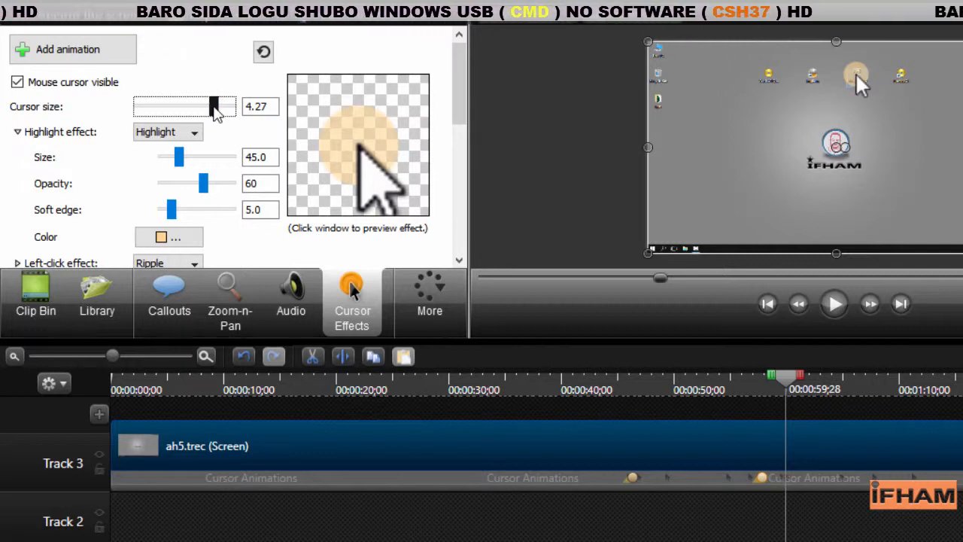
drag(214, 107, 155, 110)
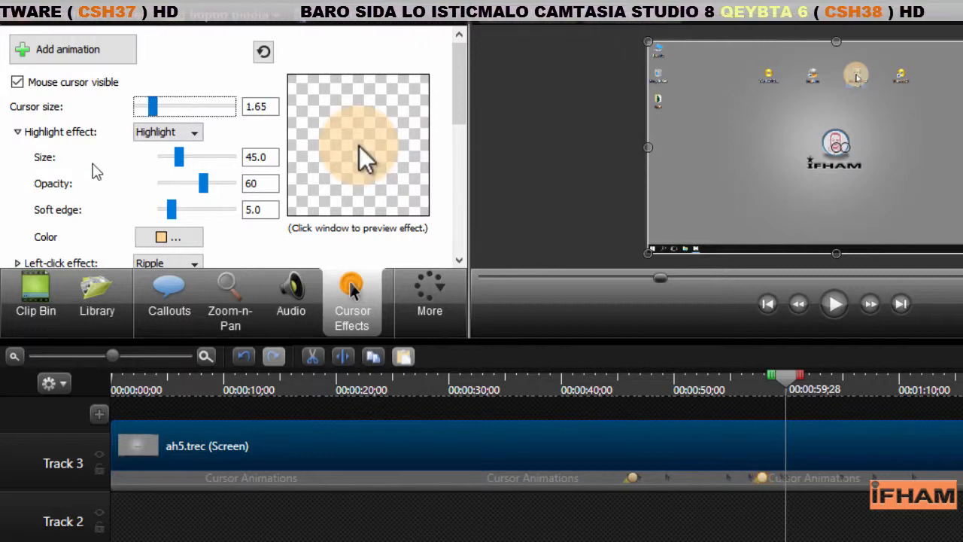
- Set the cursor highlight's size to 66.6, its opacity to 59 and its soft edge to 14.5
drag(178, 161, 194, 166)
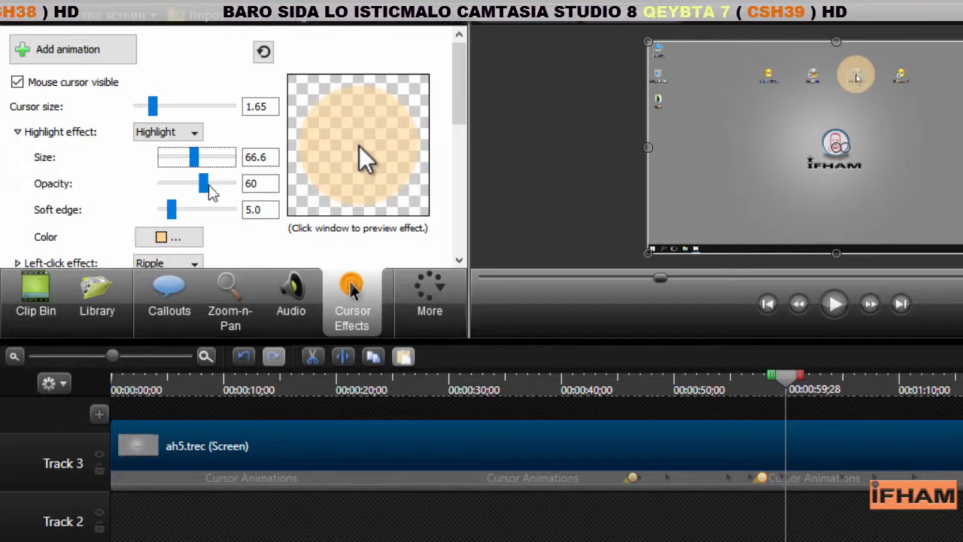
mouse_move(211, 189)
mouse_down()
mouse_move(235, 193)
mouse_move(178, 188)
mouse_move(205, 191)
mouse_up()
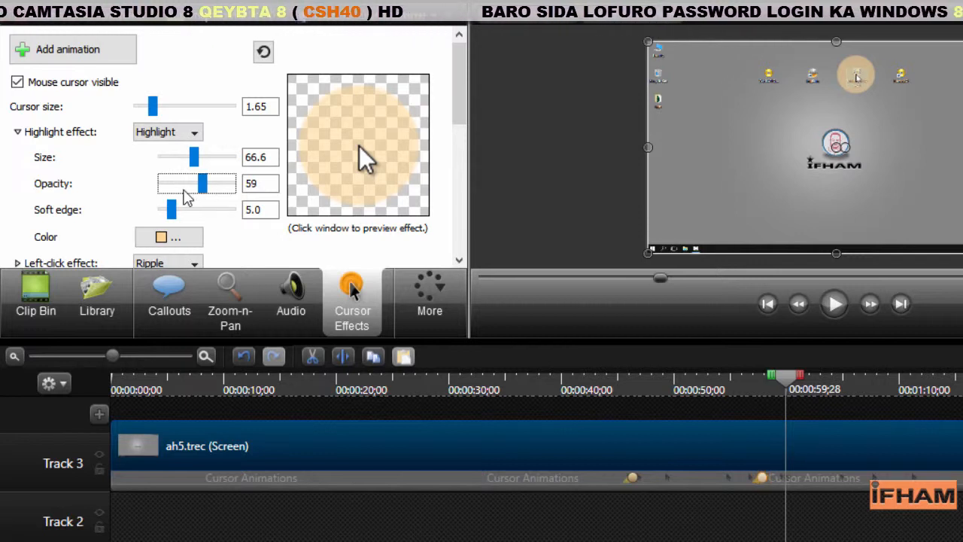
drag(206, 191, 202, 192)
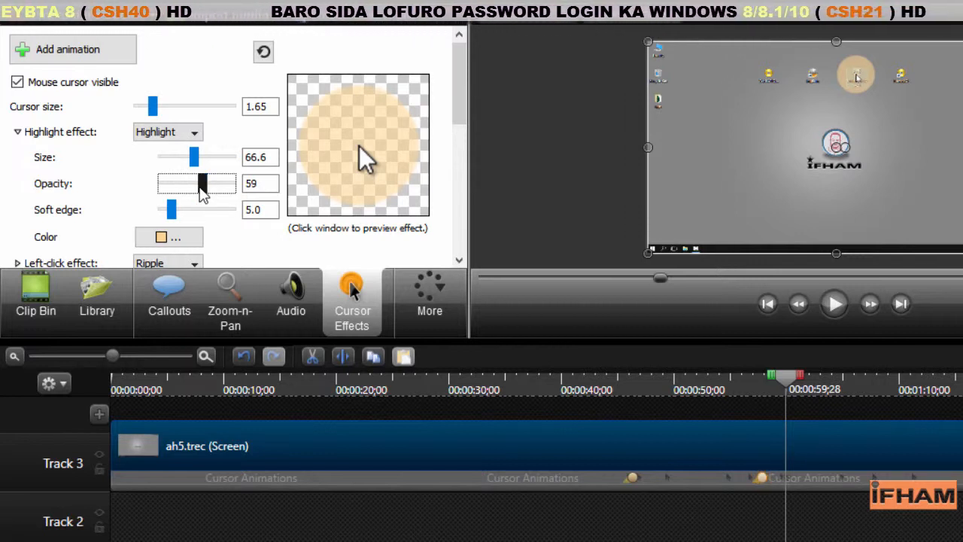
drag(172, 210, 194, 214)
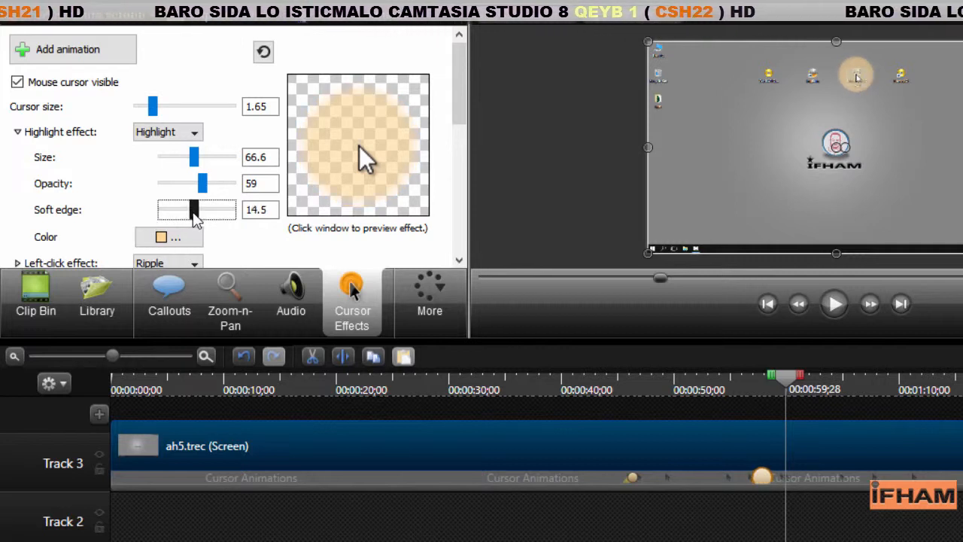
- Examine the left-click Ripple effect's size and duration settings and the available effect types
scroll(452, 143, down, 3)
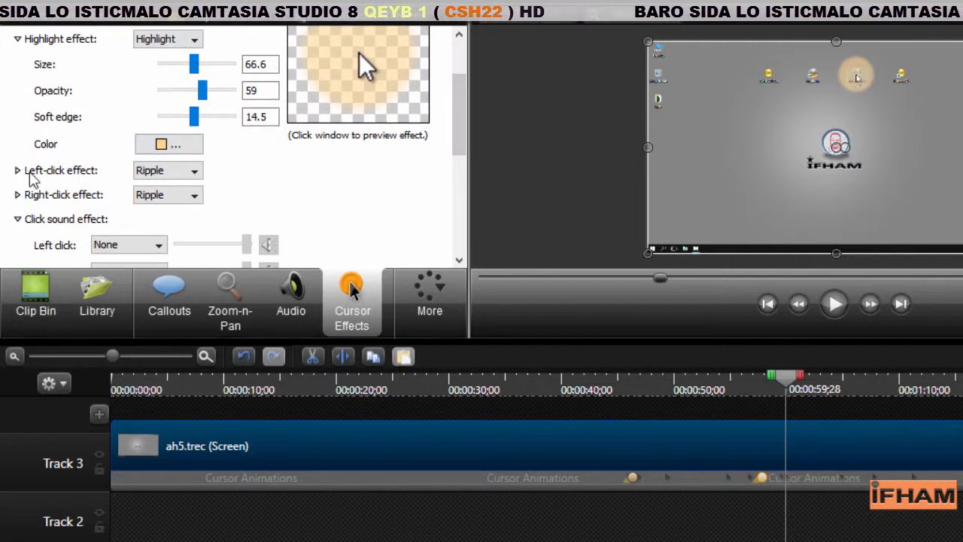
click(18, 171)
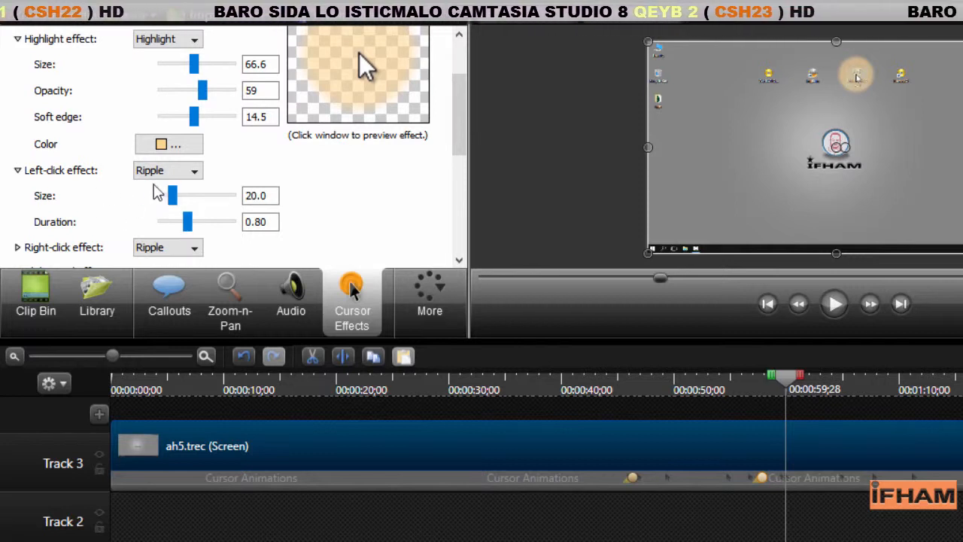
click(188, 172)
click(189, 171)
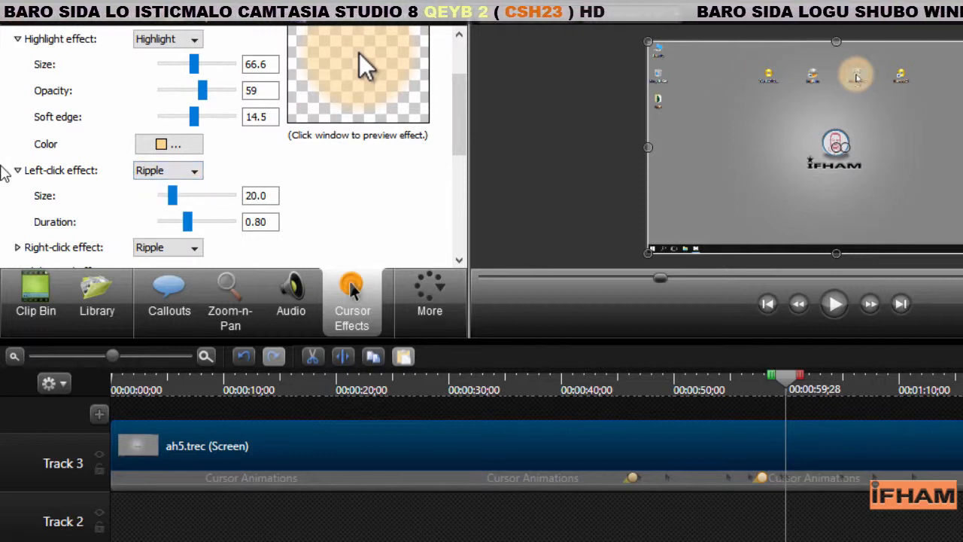
click(20, 172)
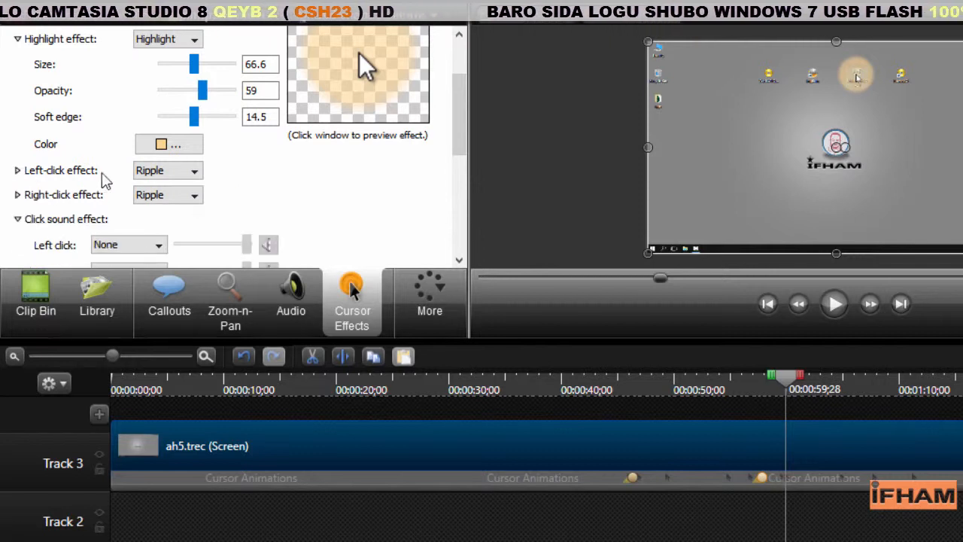
- Set both the left-click and right-click sounds to Mouse click and preview the right-click sound
drag(460, 132, 462, 165)
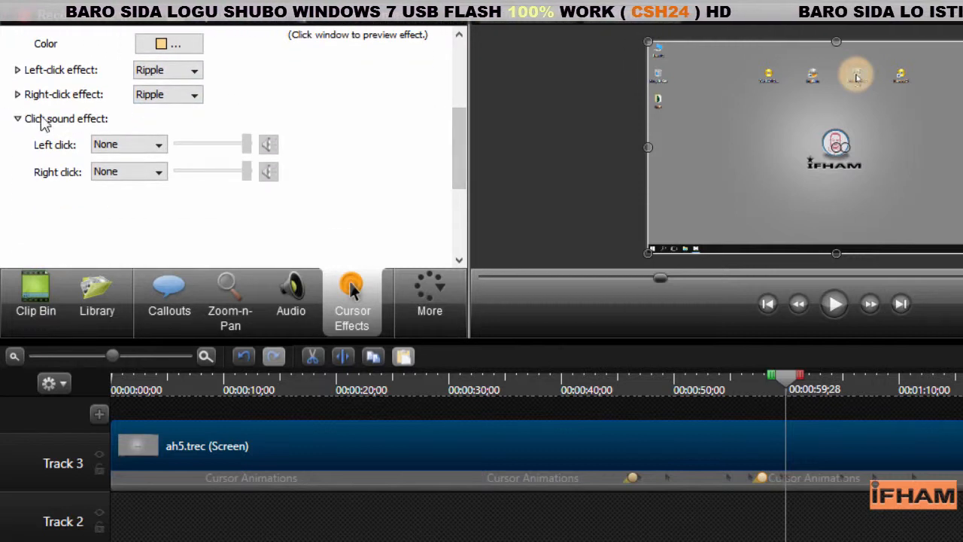
click(158, 148)
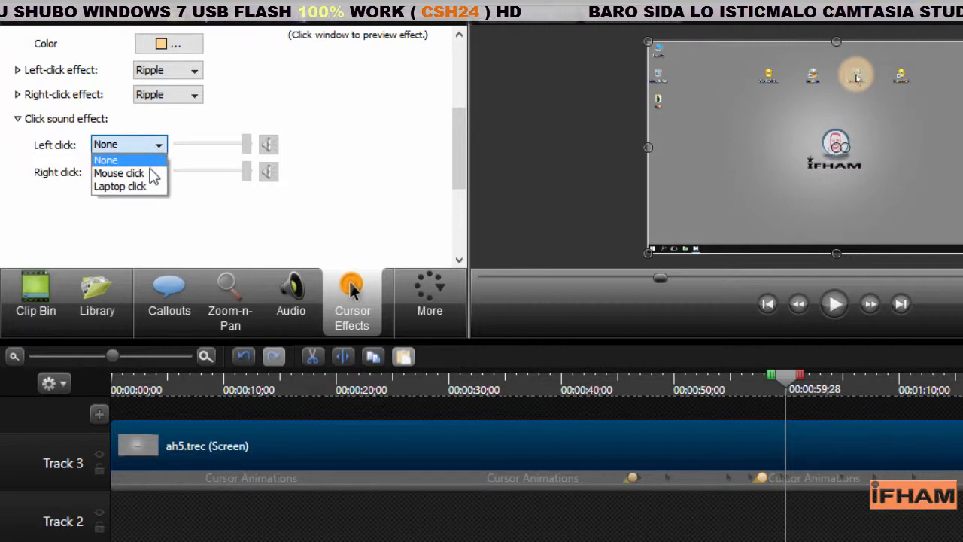
click(154, 174)
click(159, 173)
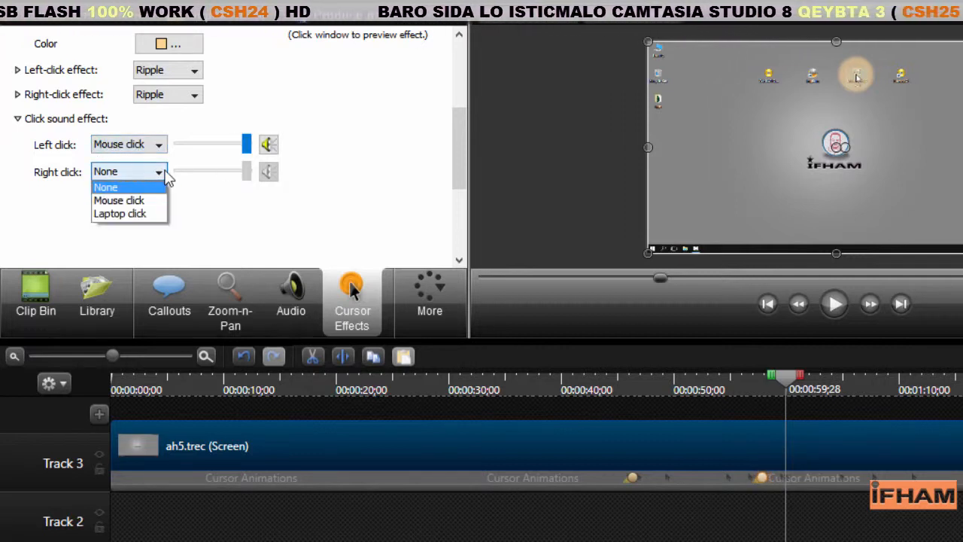
click(117, 202)
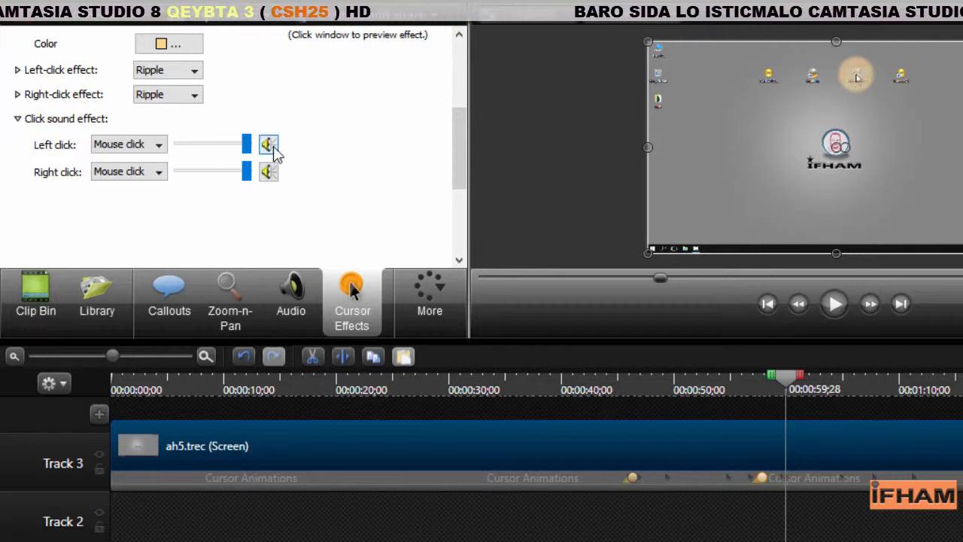
click(268, 172)
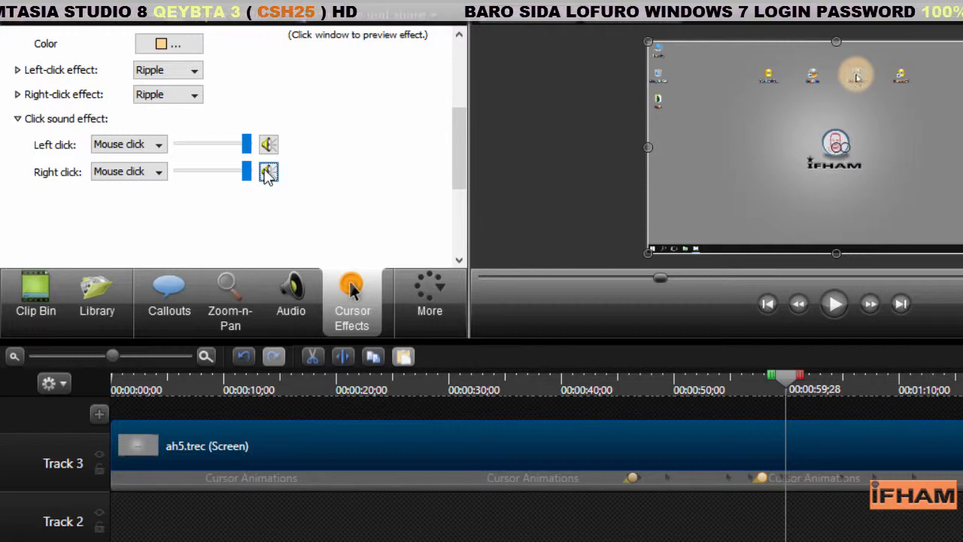
- Set the left-click sound to None and review the other left-click sound options without choosing one
click(157, 144)
click(107, 160)
click(147, 144)
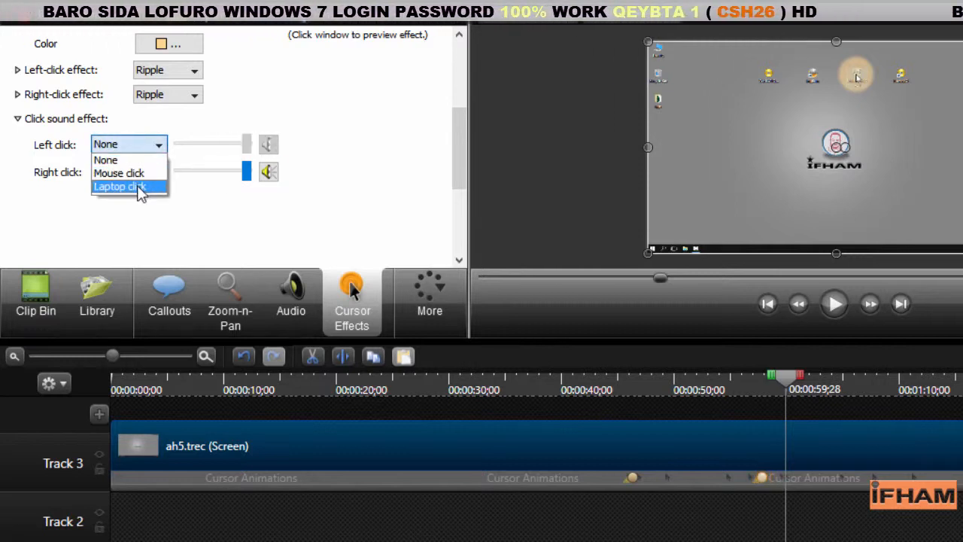
click(194, 220)
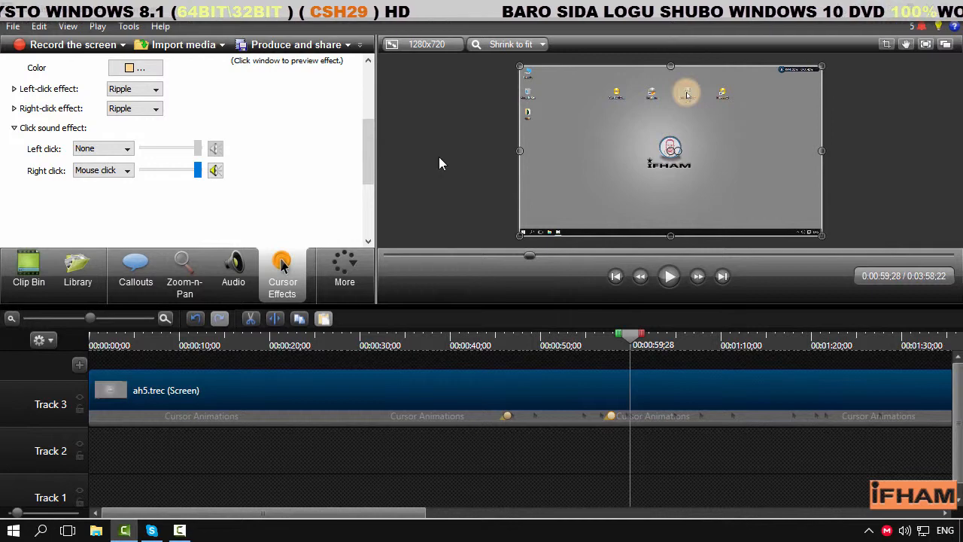
scroll(362, 206, down, 1)
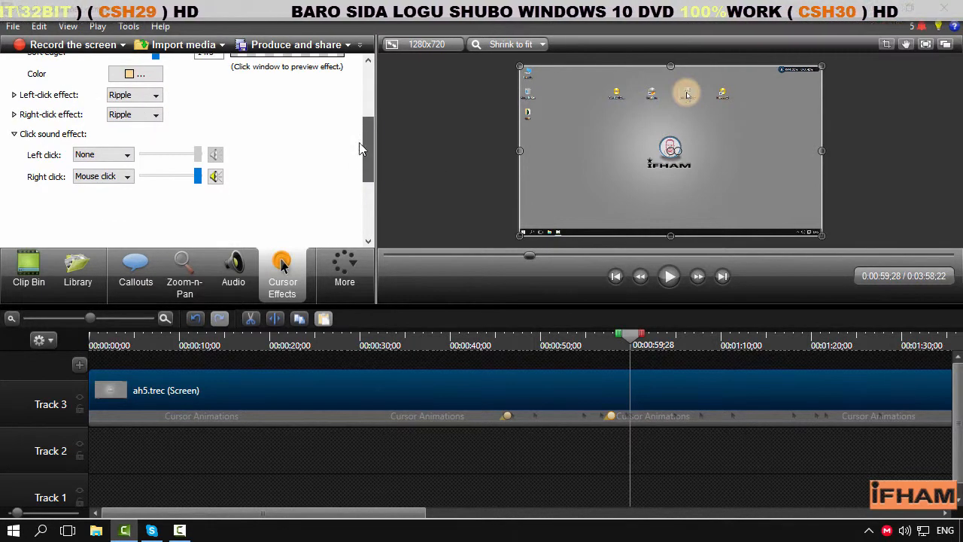